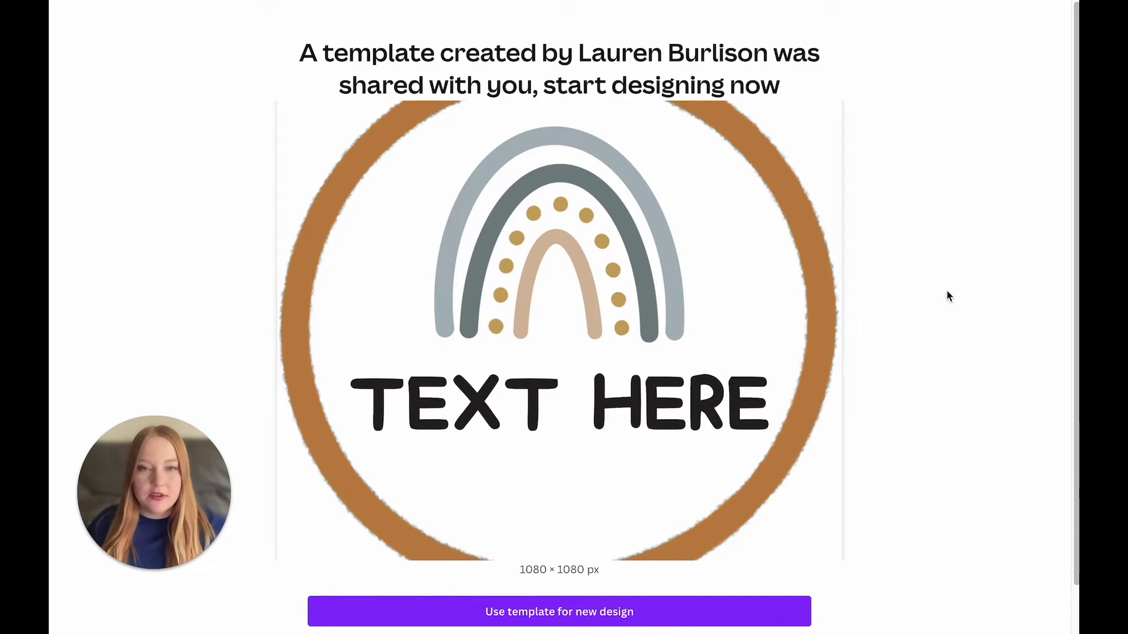
Start a new design from a copy of the shared rainbow badge template.
scroll(947, 291, "down", 1)
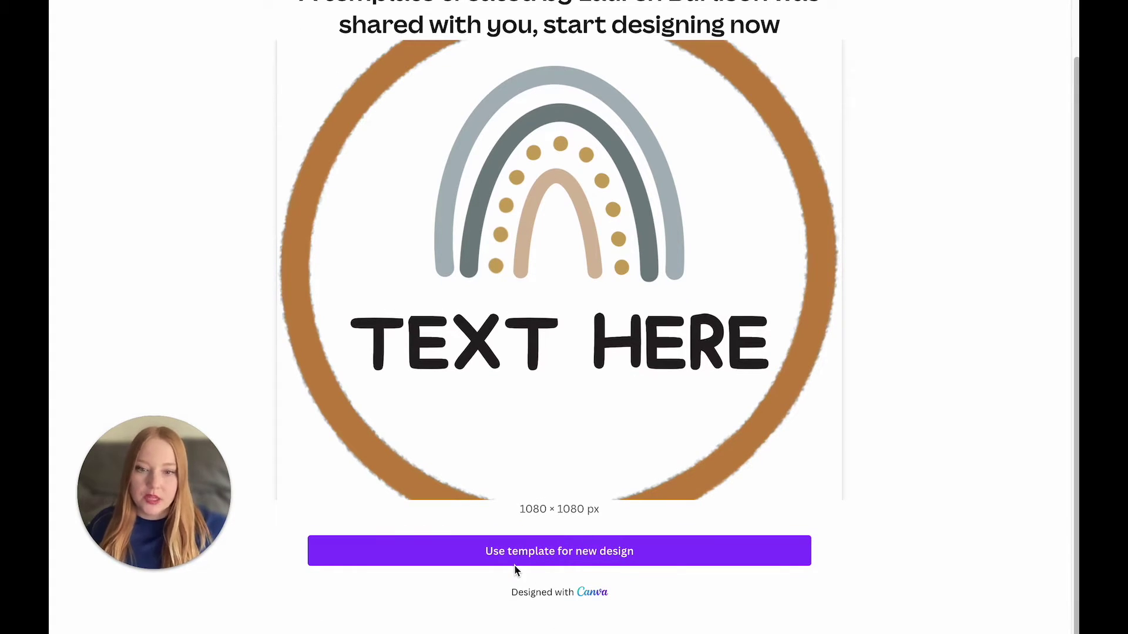
left_click(544, 557)
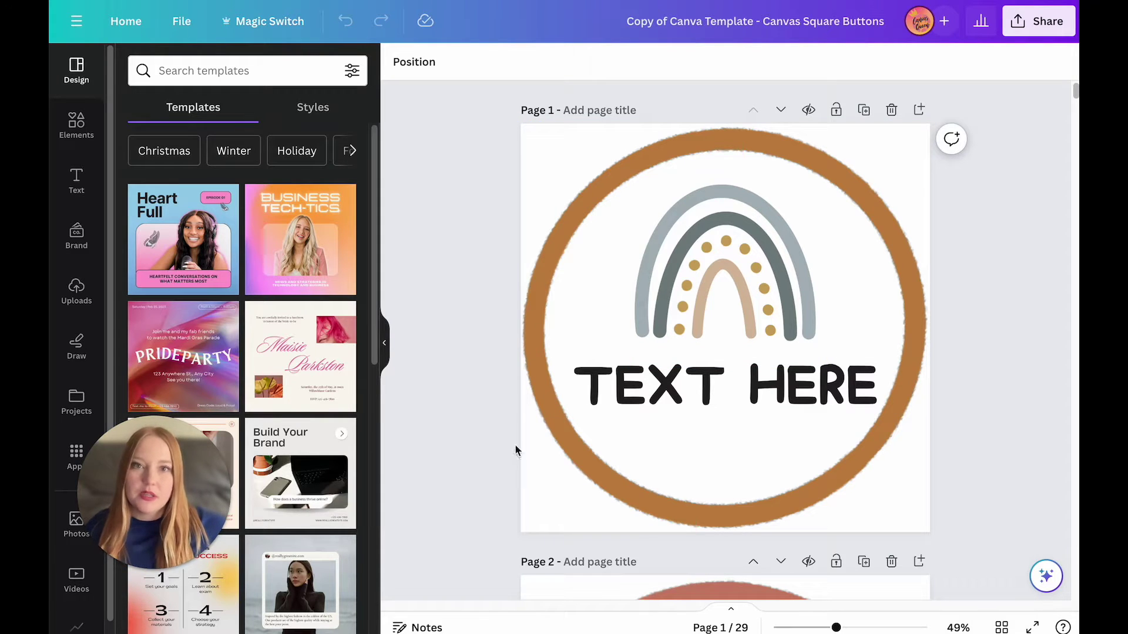
Change Page 1's badge text from TEXT HERE to 'Module 1'.
double_click(638, 399)
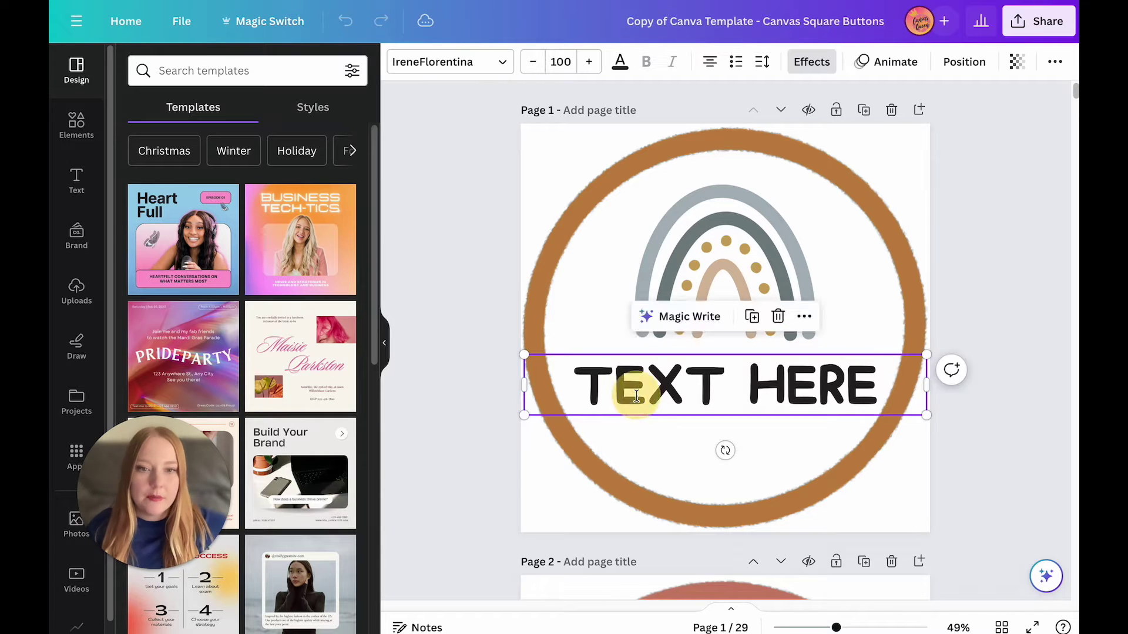
type("Mo")
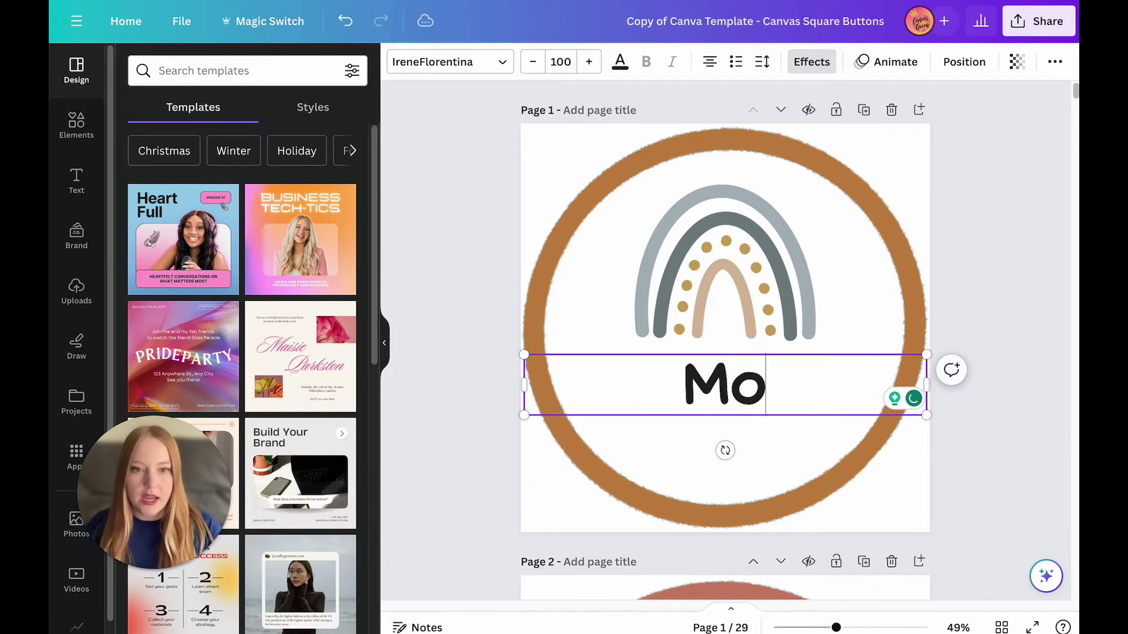
type("dule 1")
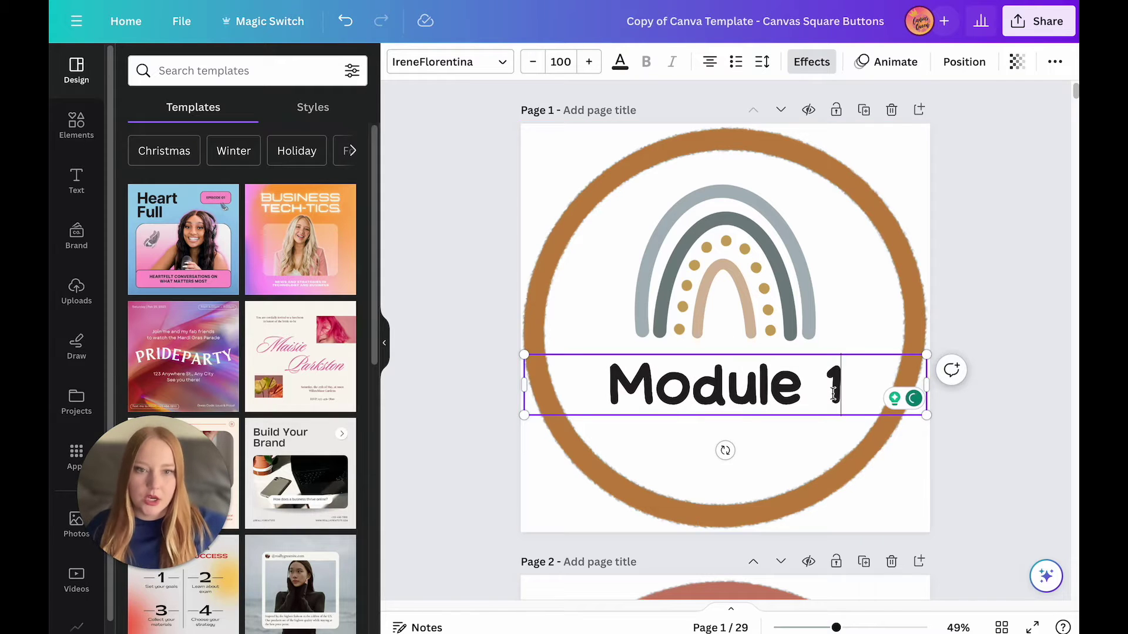
scroll(833, 396, "down", 5)
Replace the TEXT HERE placeholder on Page 2's badge with 'Module 2'.
left_click(760, 485)
double_click(760, 486)
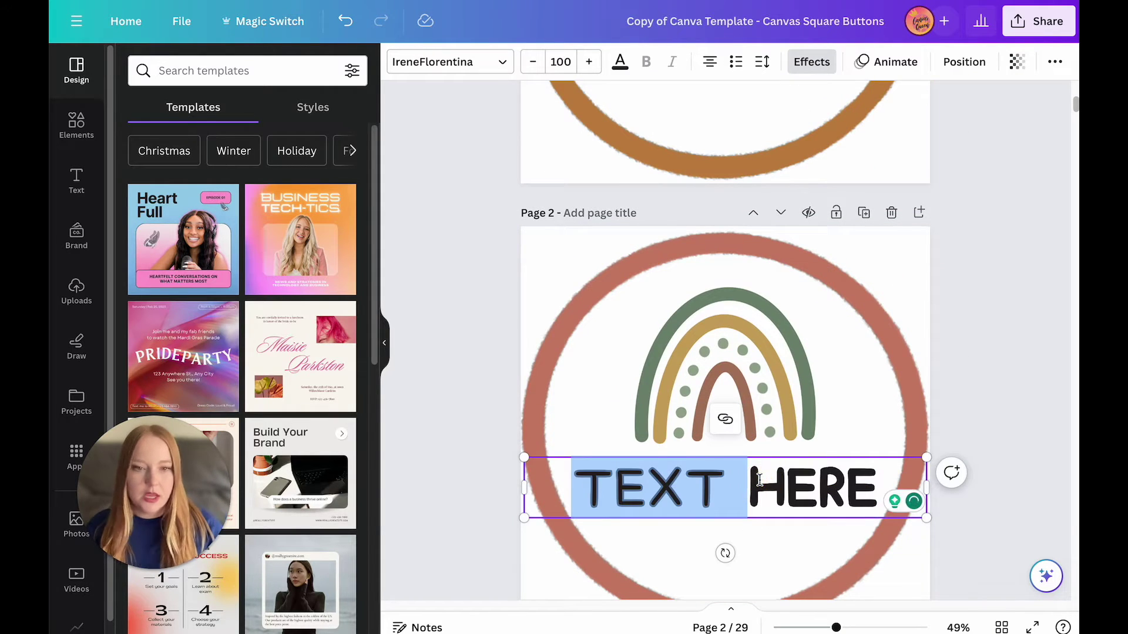
key("BackSpace")
type("Module 2")
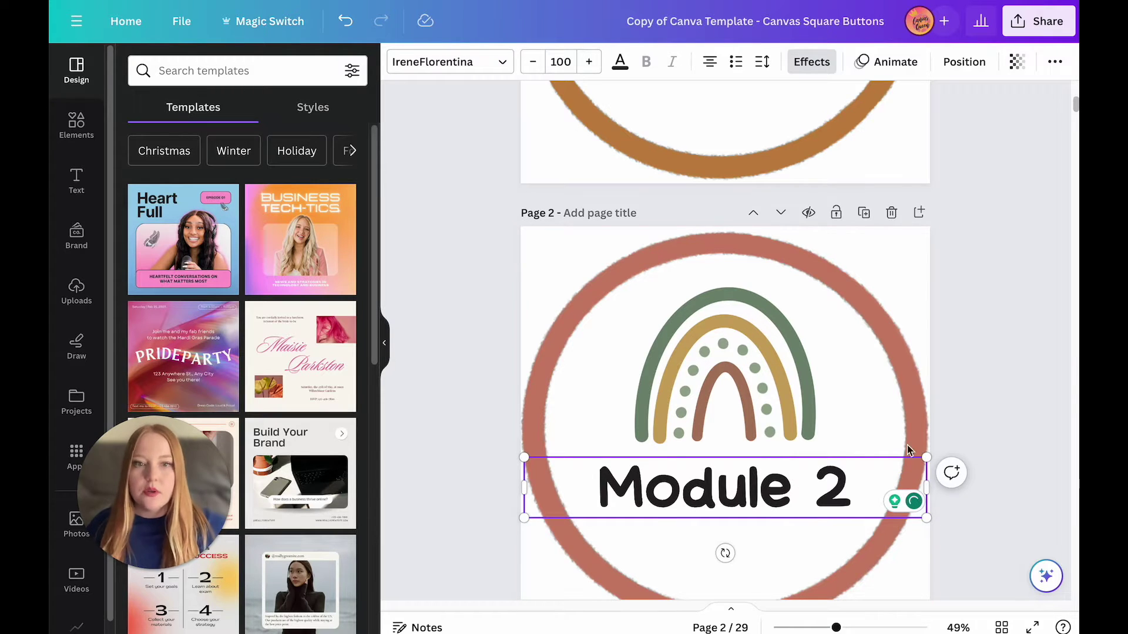
scroll(1038, 368, "up", 5)
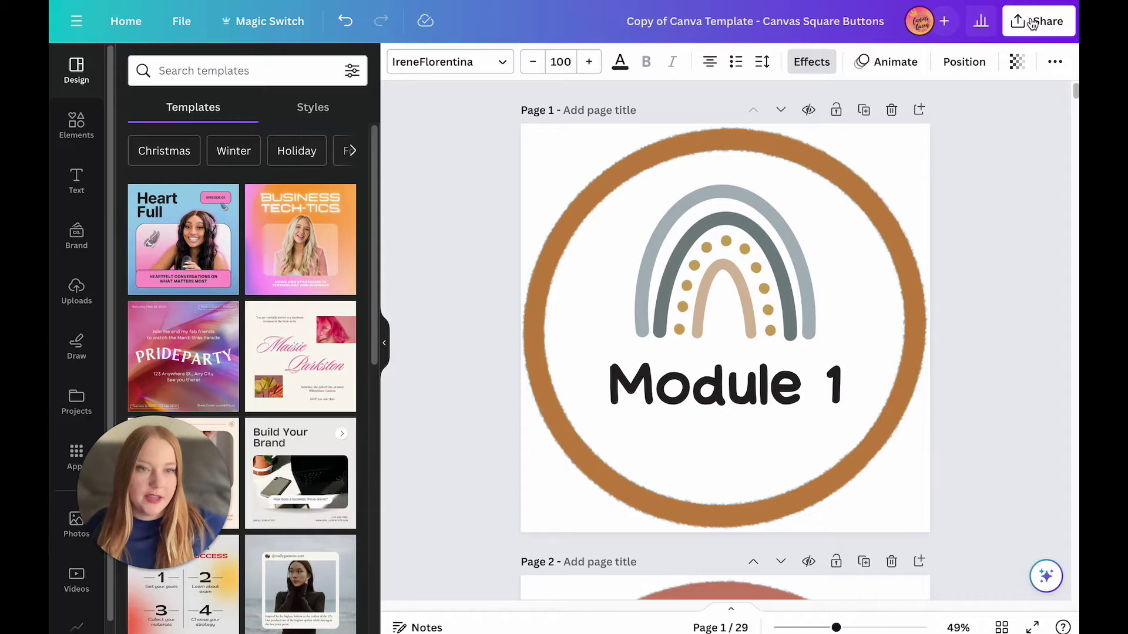
left_click(1032, 23)
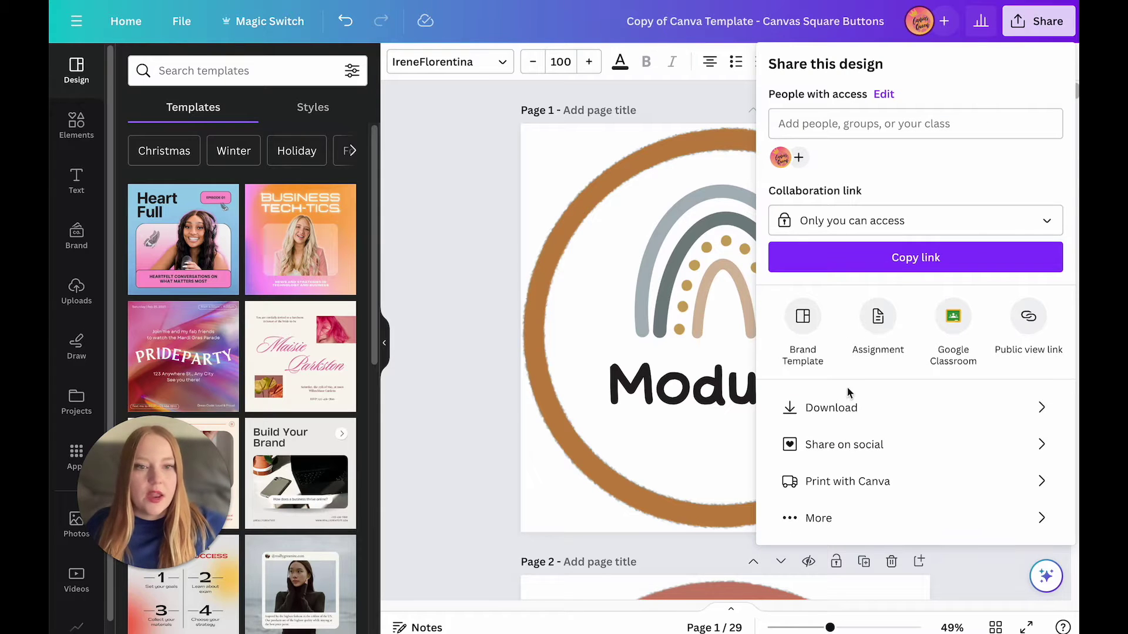
Open the PNG download settings and turn on Transparent background.
left_click(848, 406)
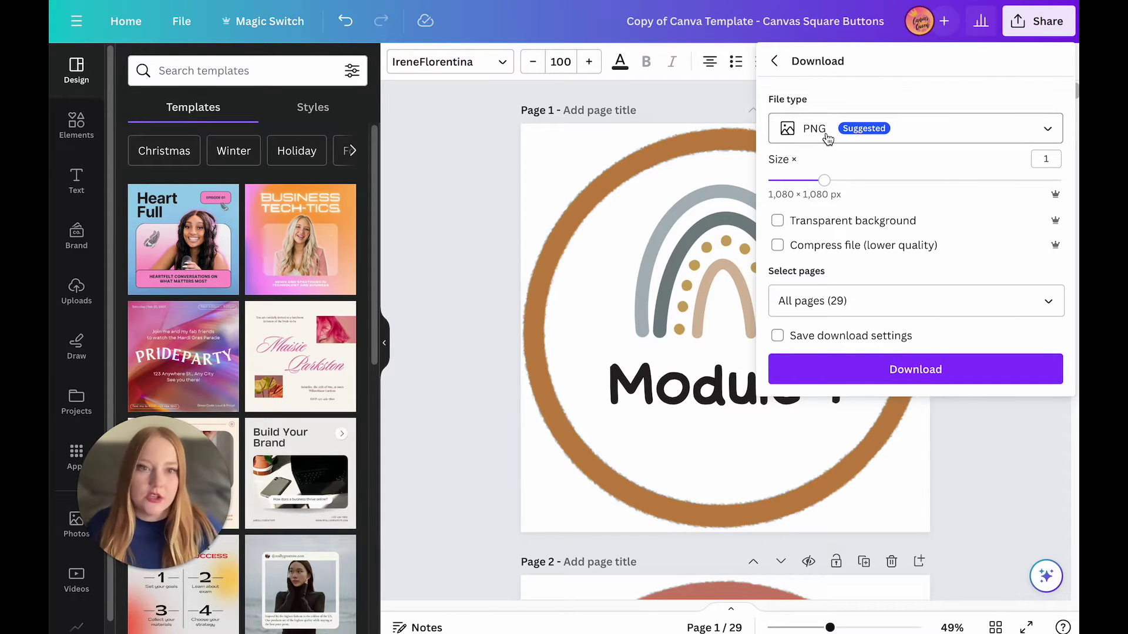
left_click(823, 220)
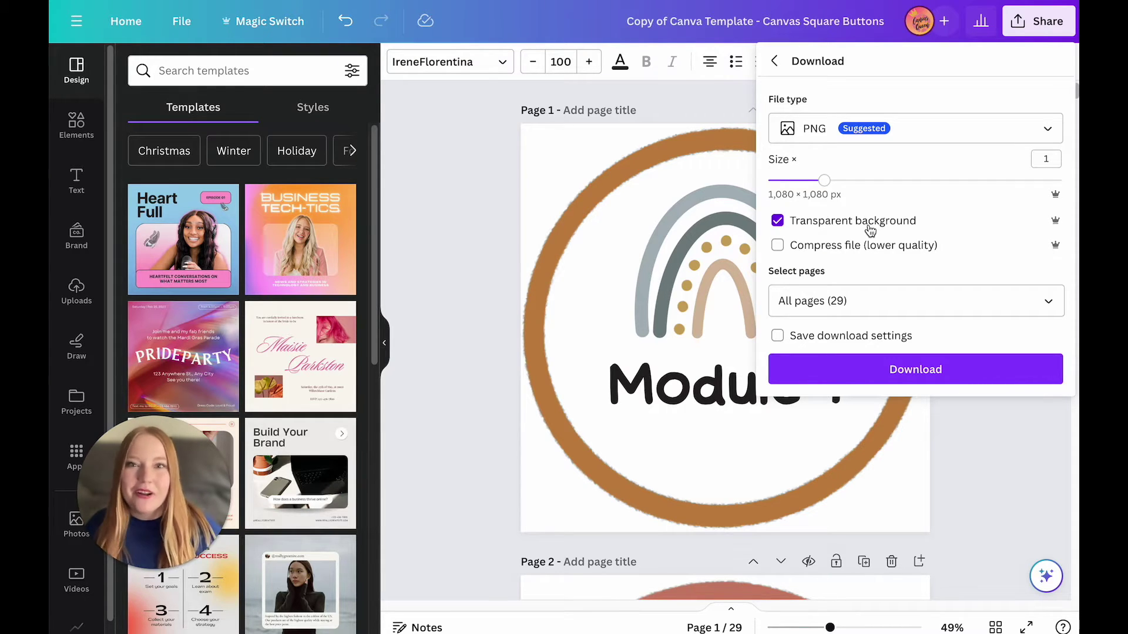
Download only pages 1–2 as transparent PNG images.
left_click(854, 300)
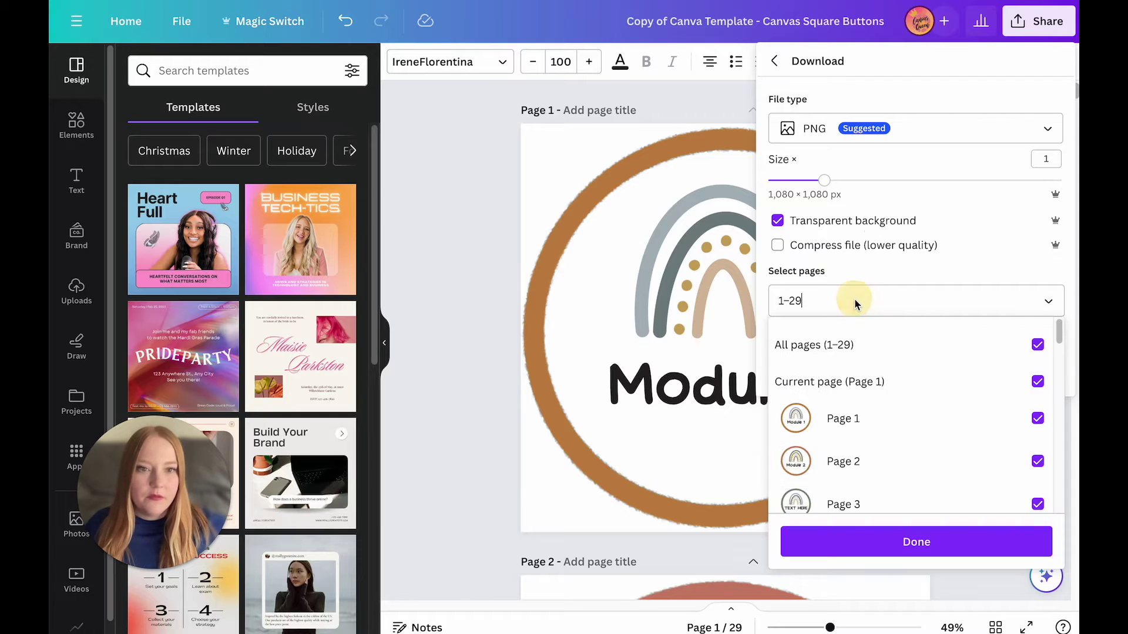
key("BackSpace")
key("BackSpace")
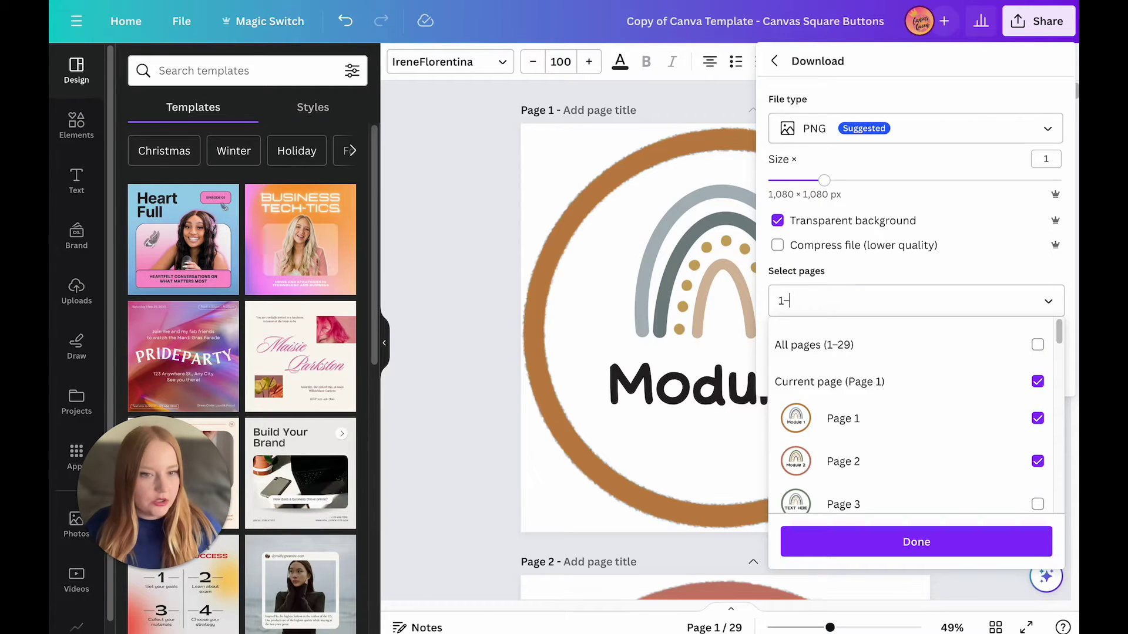
type("2")
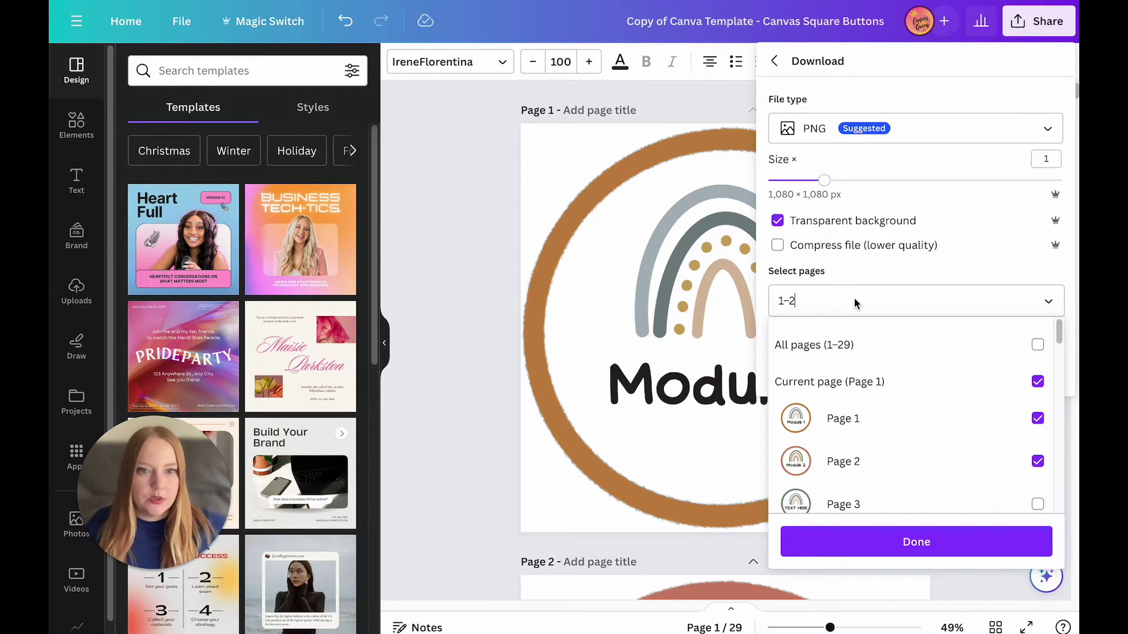
left_click(857, 540)
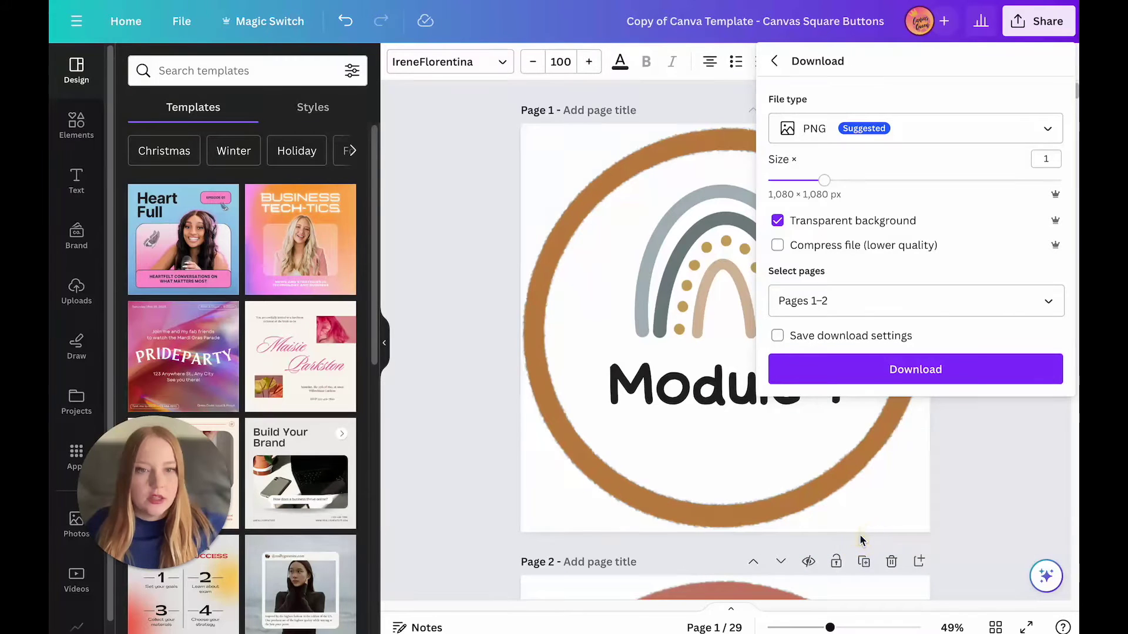
left_click(870, 381)
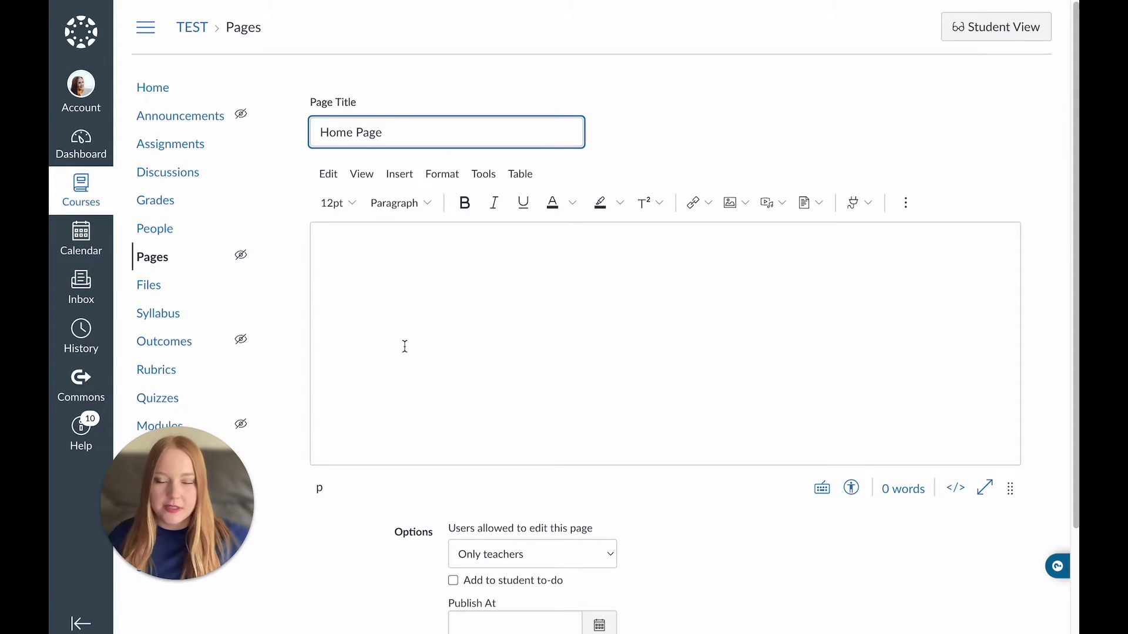
left_click(404, 347)
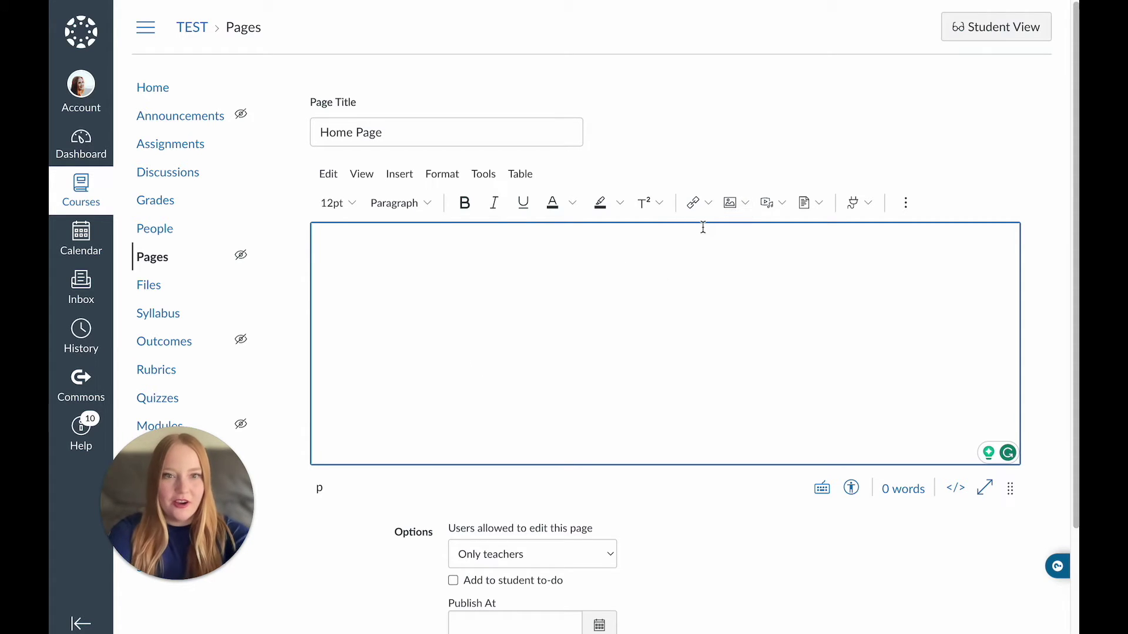
left_click(741, 207)
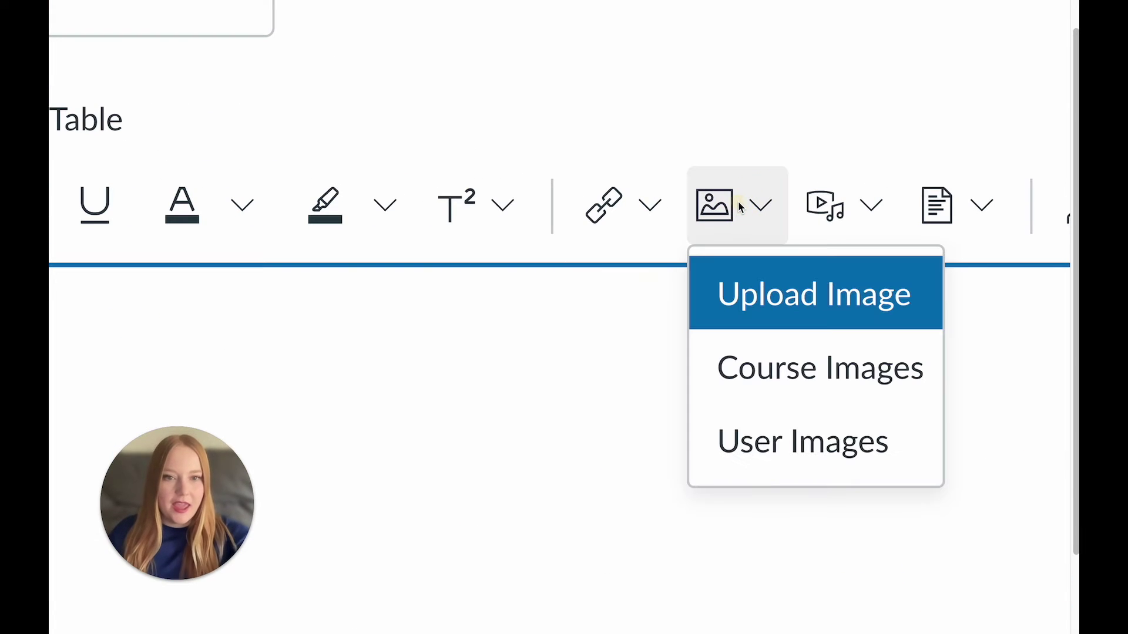
Choose Upload Image and browse the computer for a badge file.
left_click(789, 311)
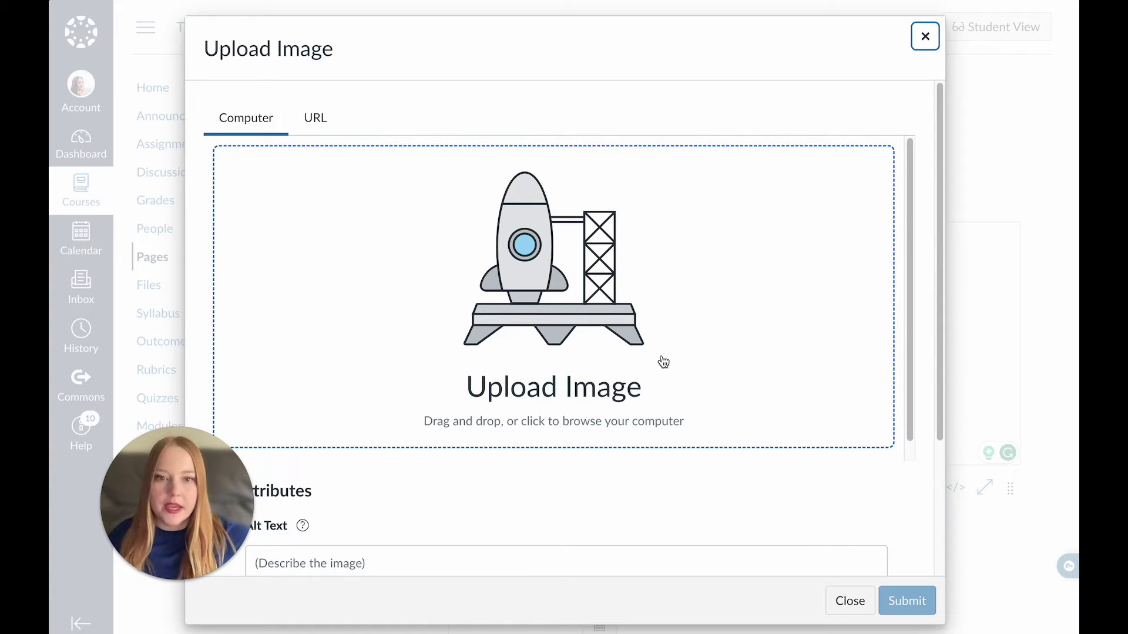
left_click(663, 361)
left_click(662, 359)
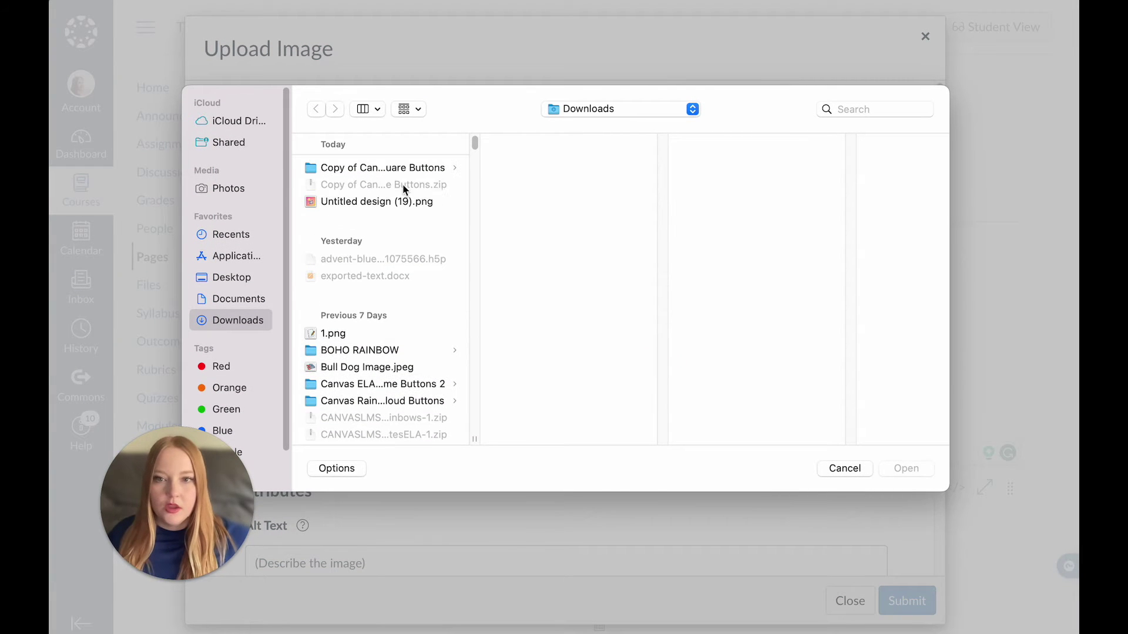
Pick 1.png, the Module 1 badge, from the downloaded Canva folder.
left_click(336, 170)
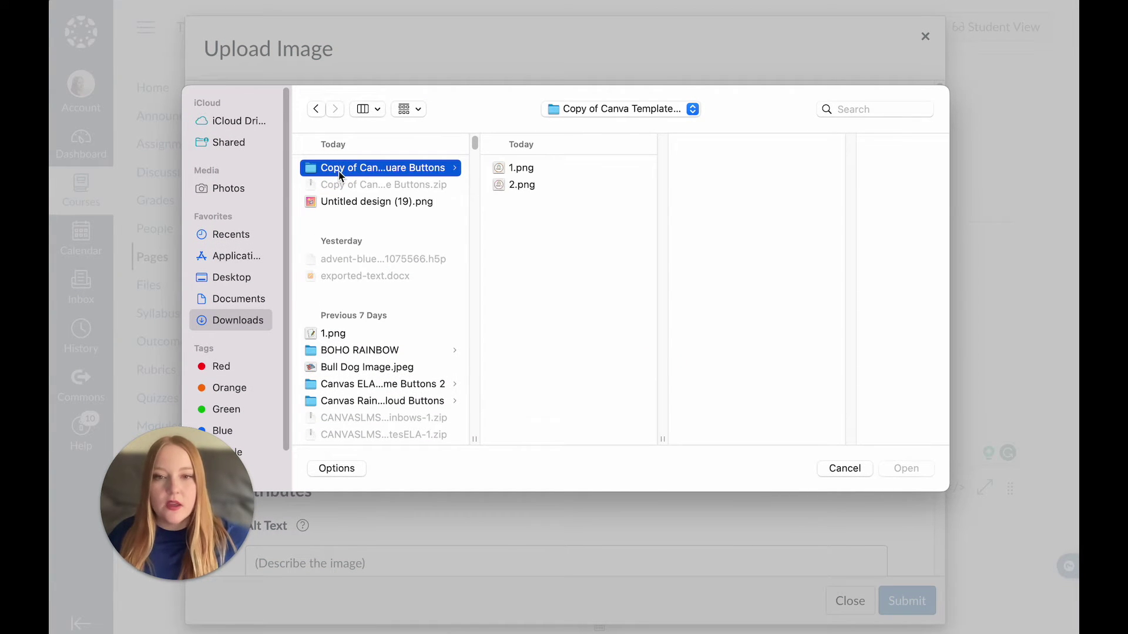
left_click(526, 169)
key("Down")
key("Up")
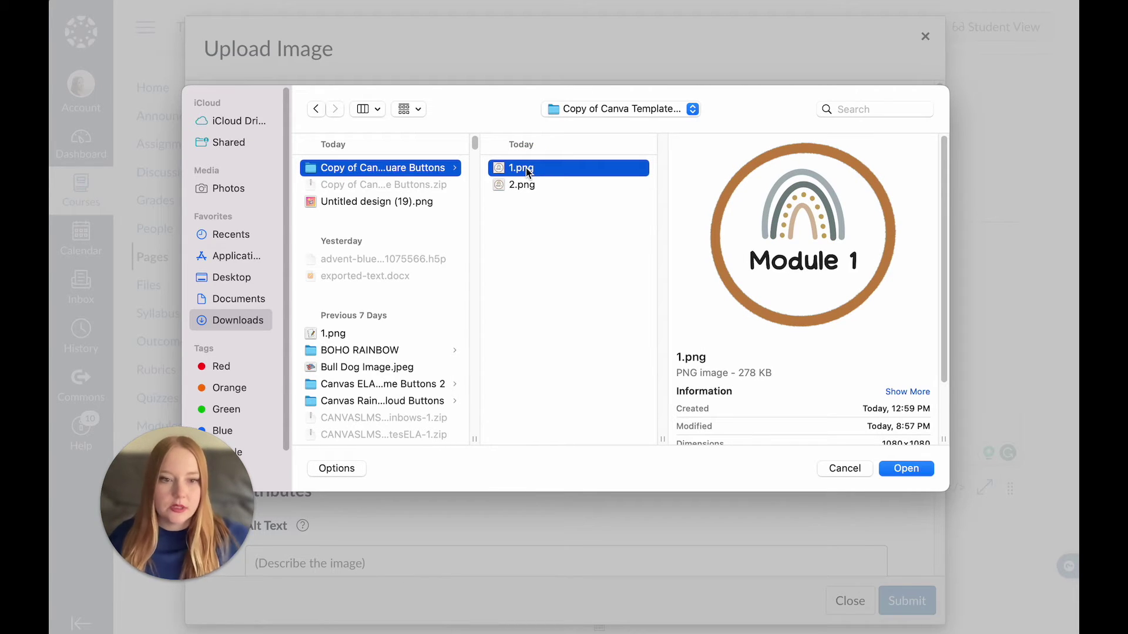
left_click(890, 467)
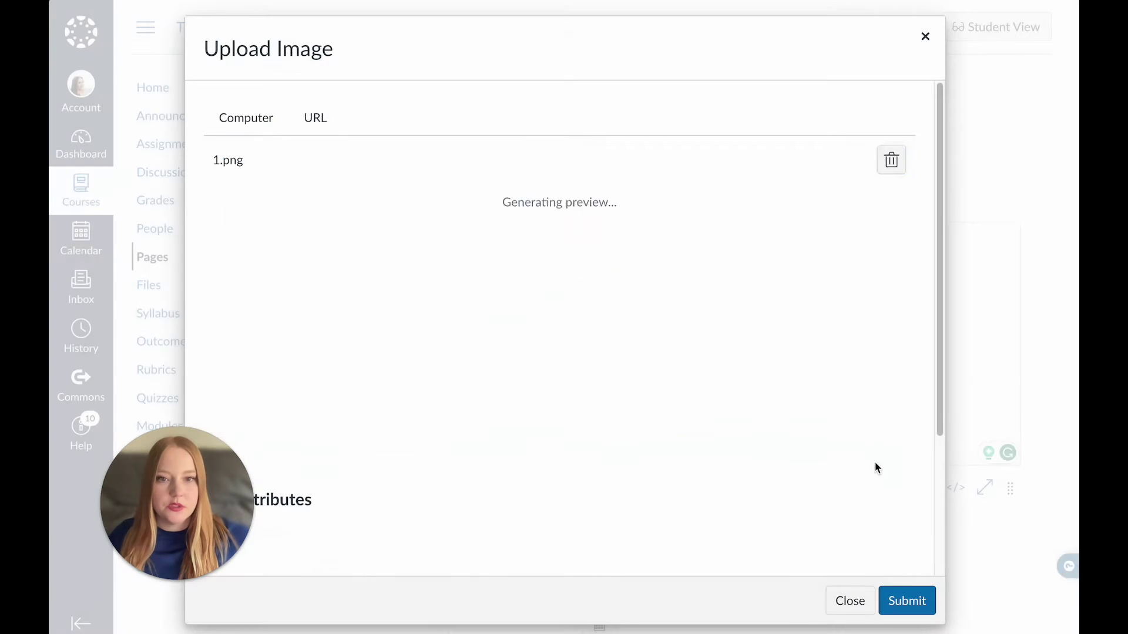
Insert the Module 1 badge into the Home Page body and resize it smaller.
left_click(917, 604)
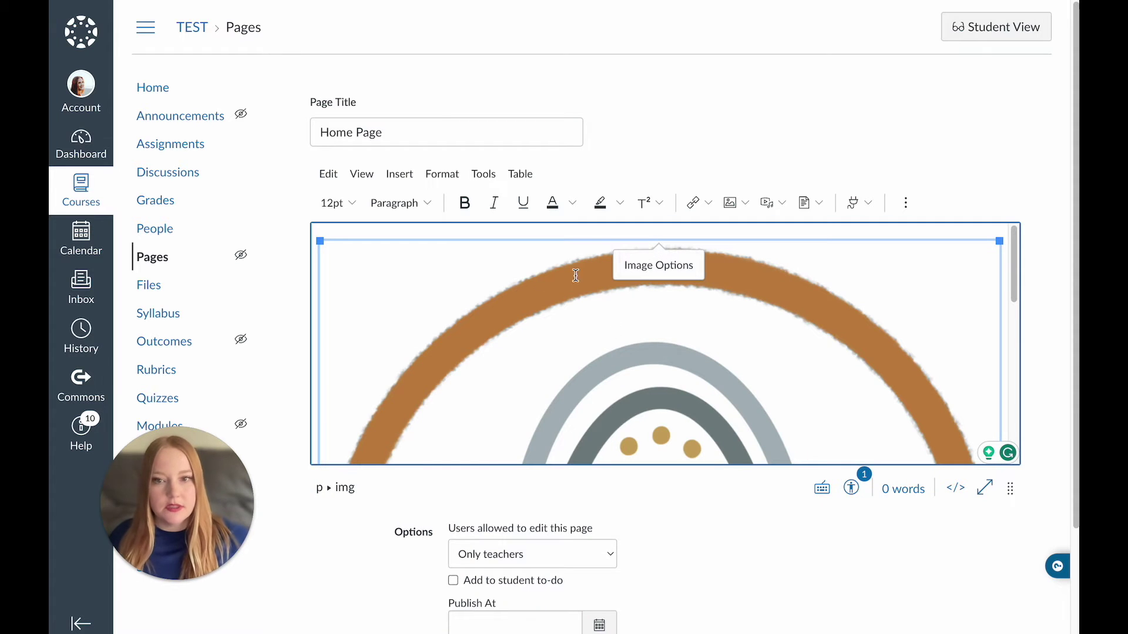
scroll(989, 416, "down", 3)
scroll(992, 401, "down", 2)
scroll(940, 235, "up", 5)
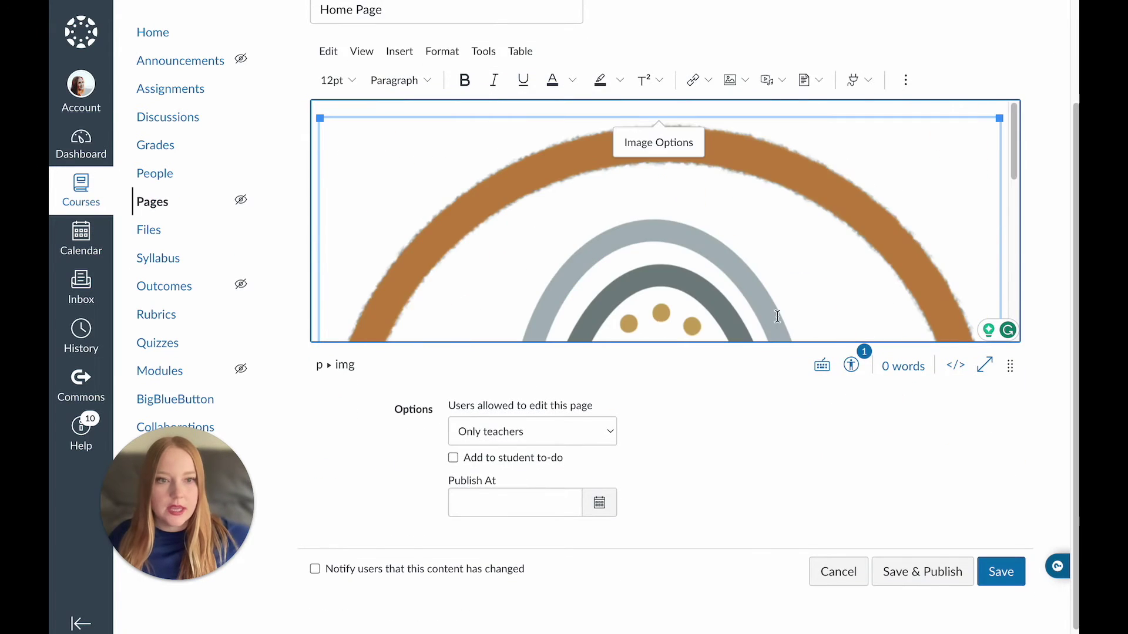
left_click_drag(321, 119, 600, 288)
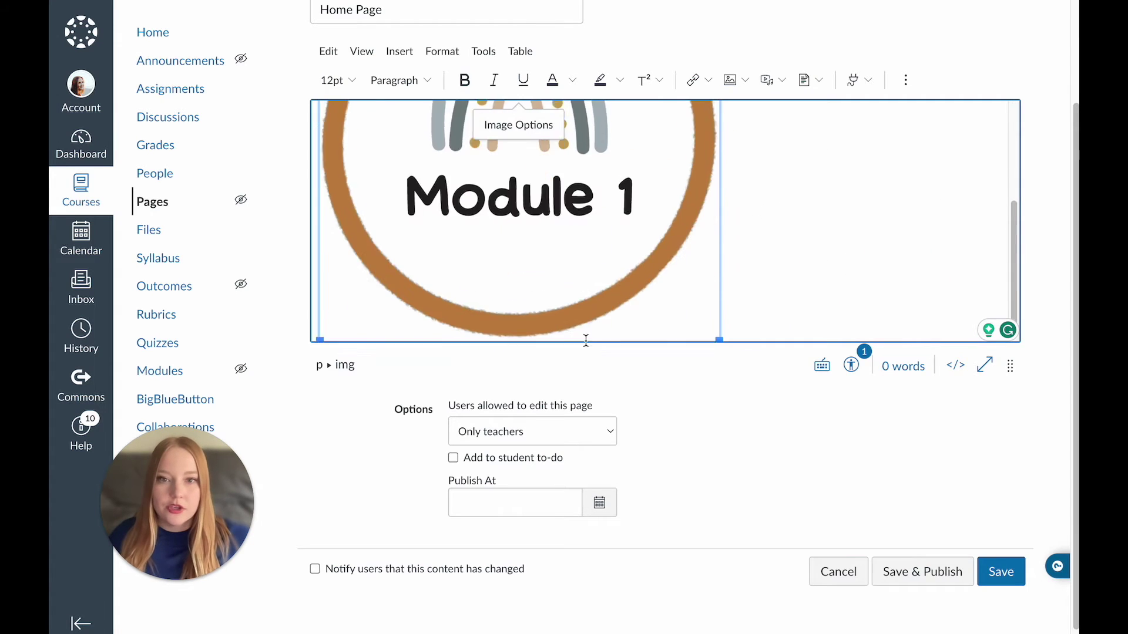
Set the Module 1 image to 30% size and place the cursor after it.
left_click(520, 143)
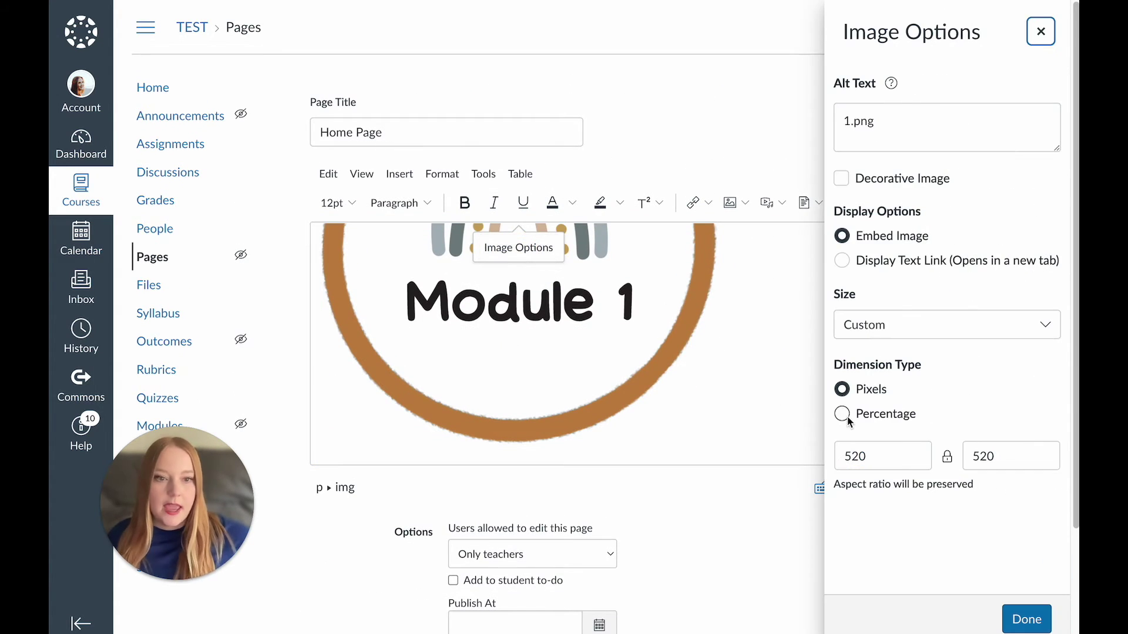
left_click(844, 414)
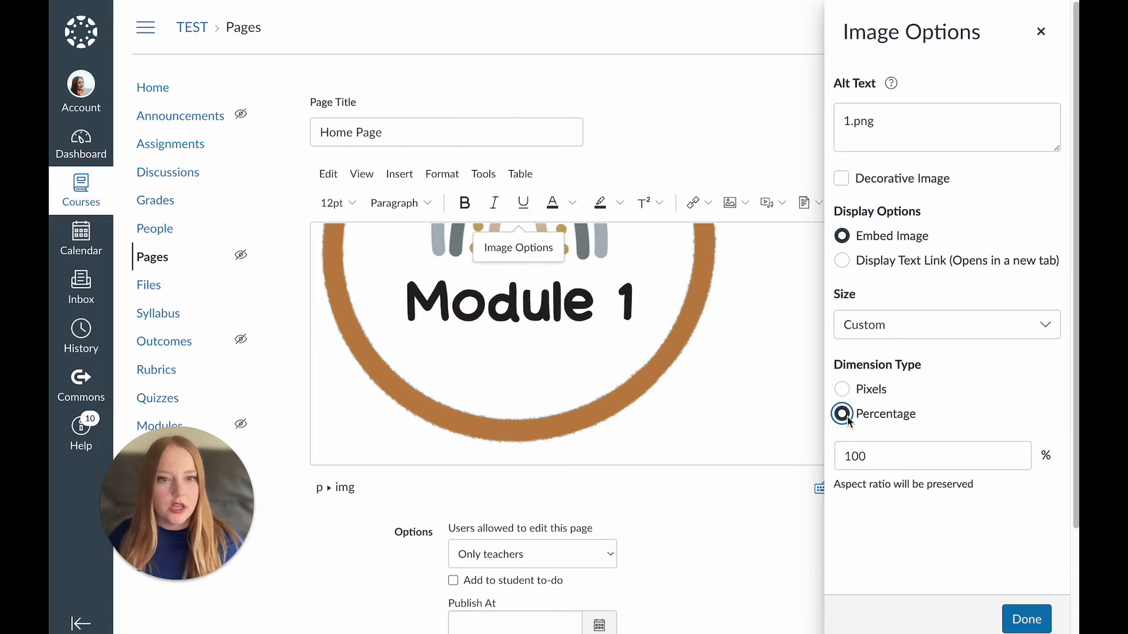
key("Tab")
type("30")
left_click(1027, 619)
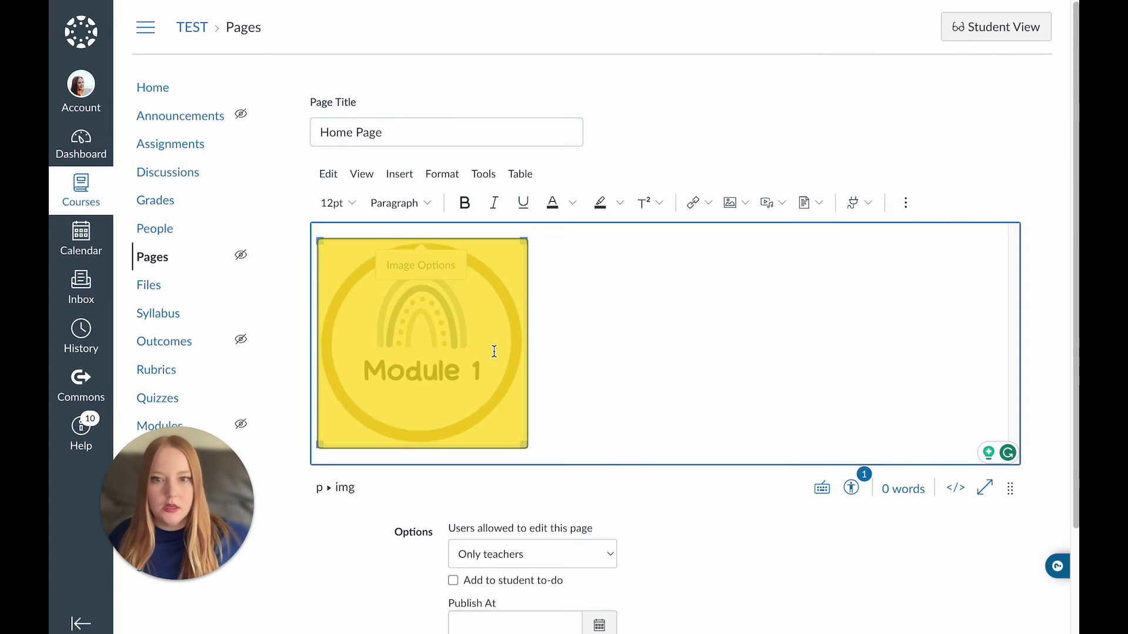
left_click(588, 347)
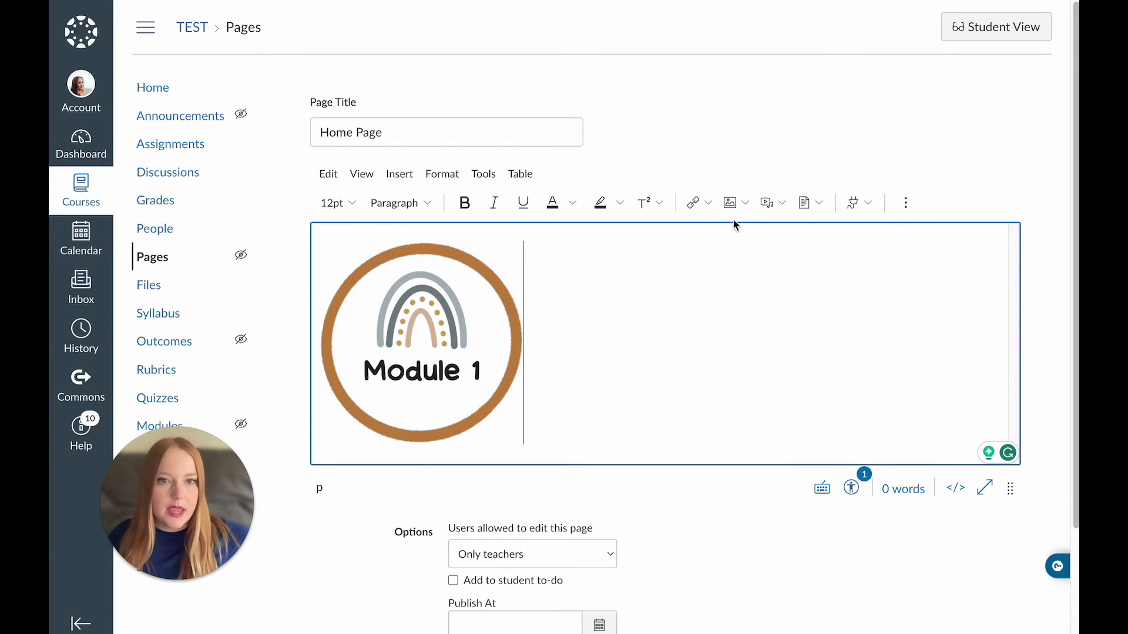
left_click(735, 203)
Upload 2.png, the Module 2 badge, and insert it beside Module 1.
left_click(758, 233)
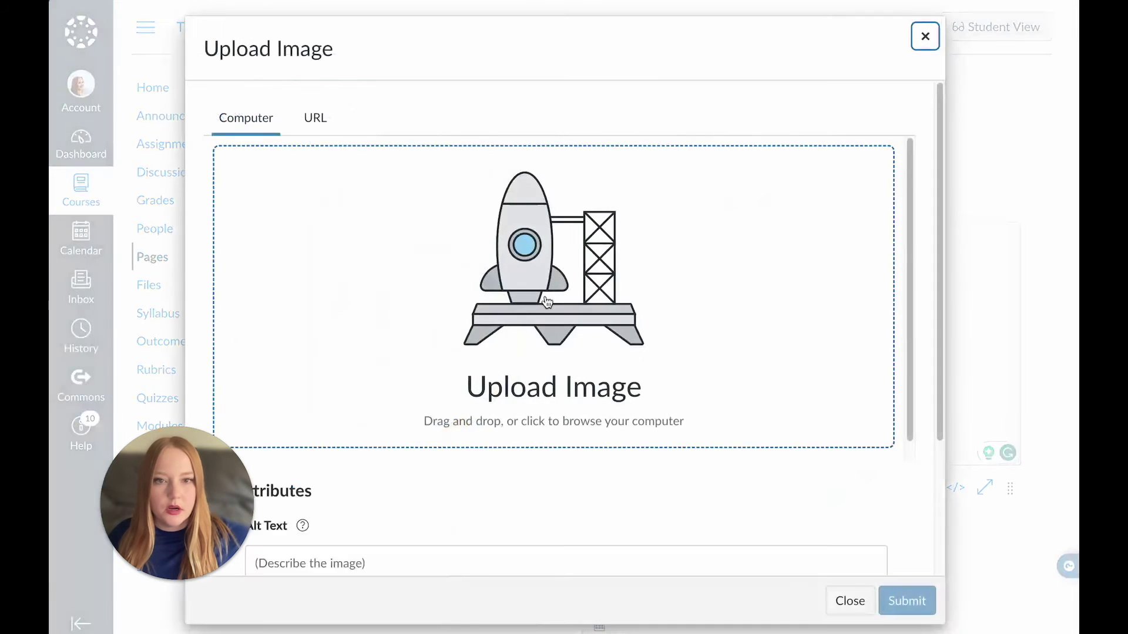
left_click(520, 281)
double_click(329, 161)
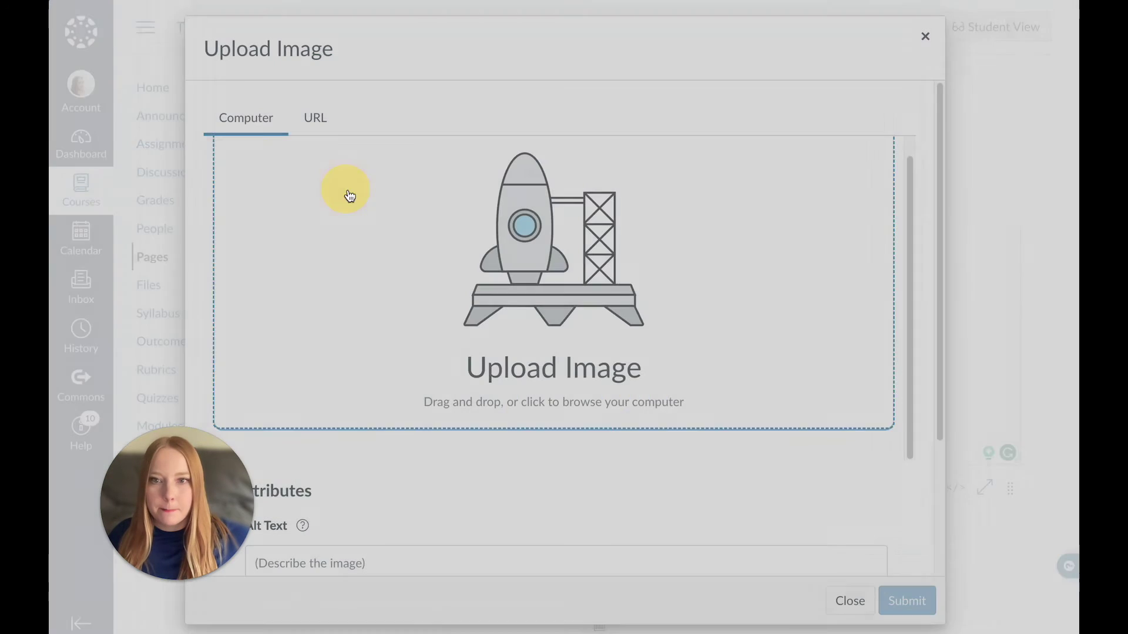
left_click(915, 600)
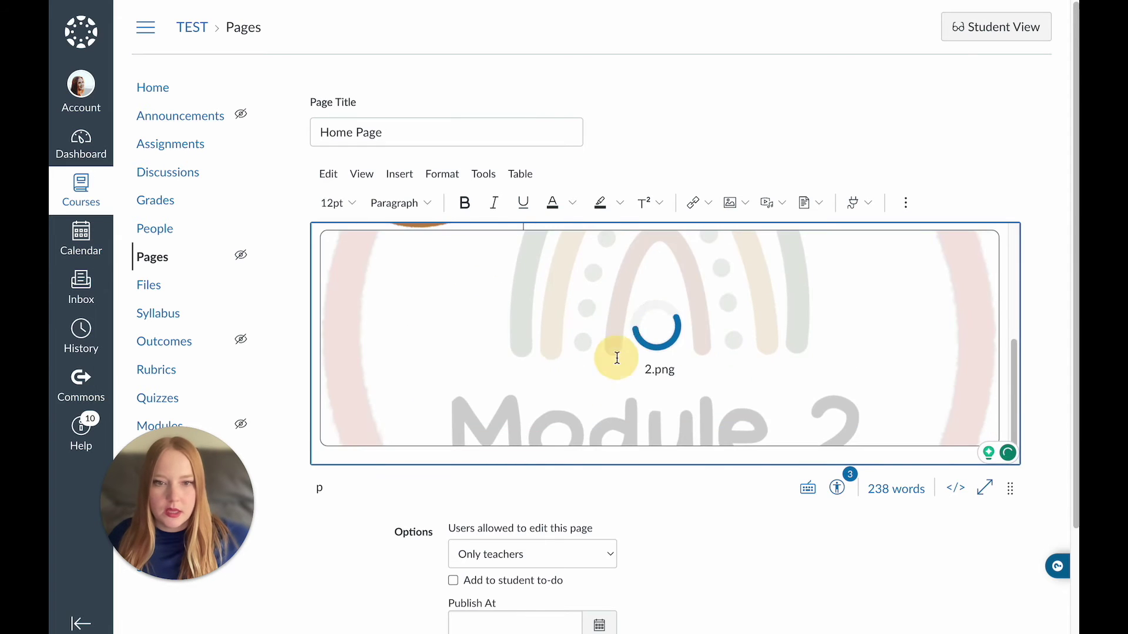
Resize the Module 2 image to 30 percent.
left_click(616, 305)
left_click(650, 252)
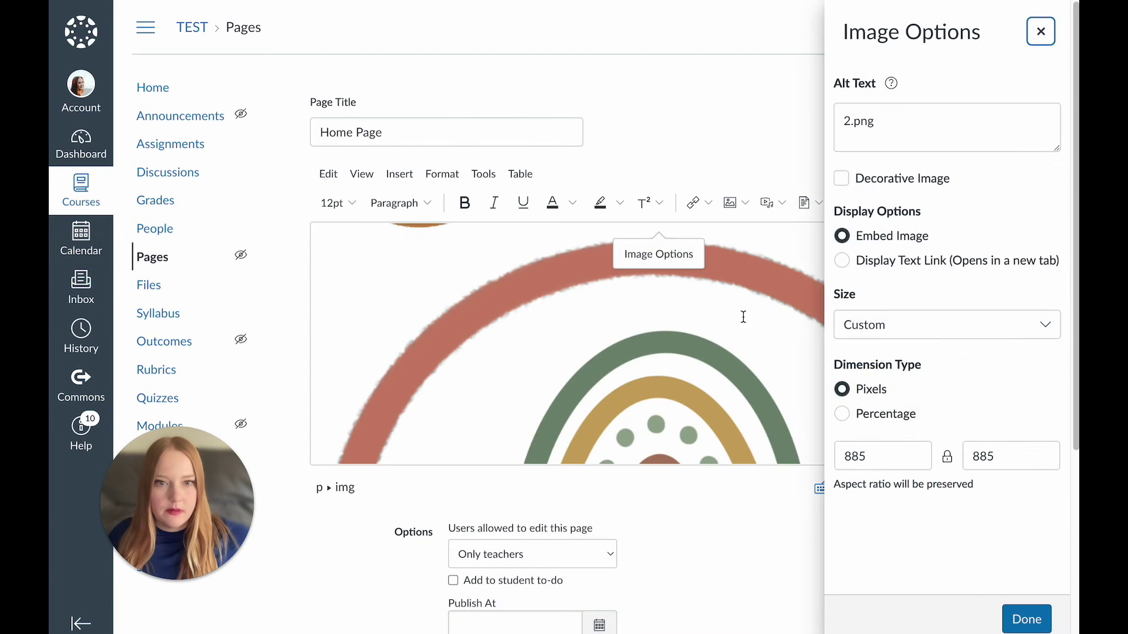
left_click(842, 414)
double_click(883, 456)
type("30")
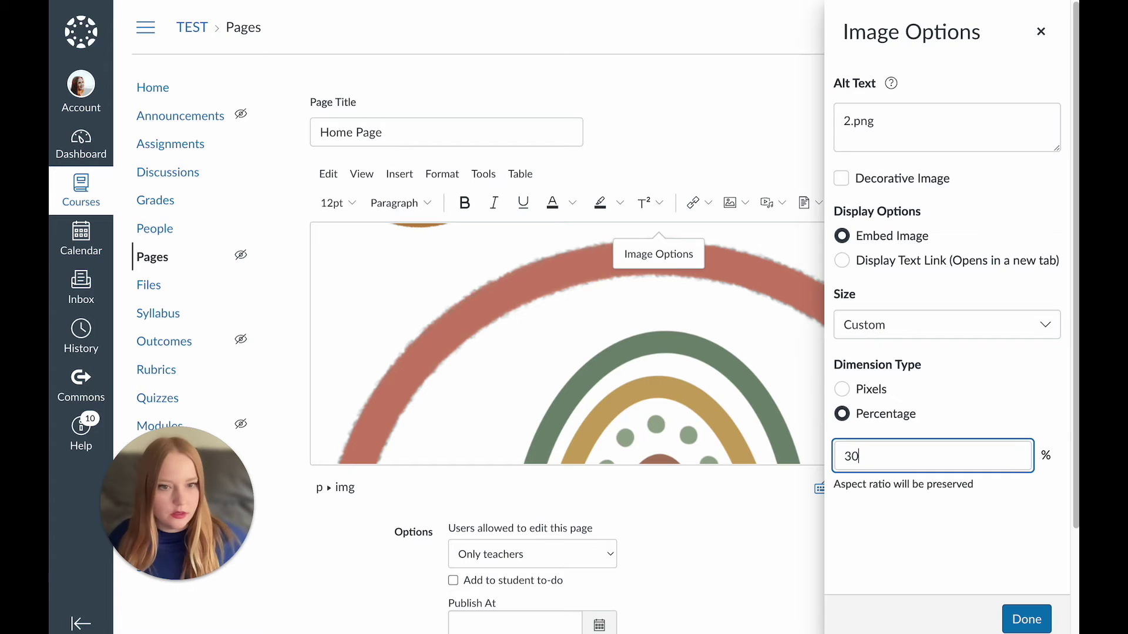
left_click(1027, 619)
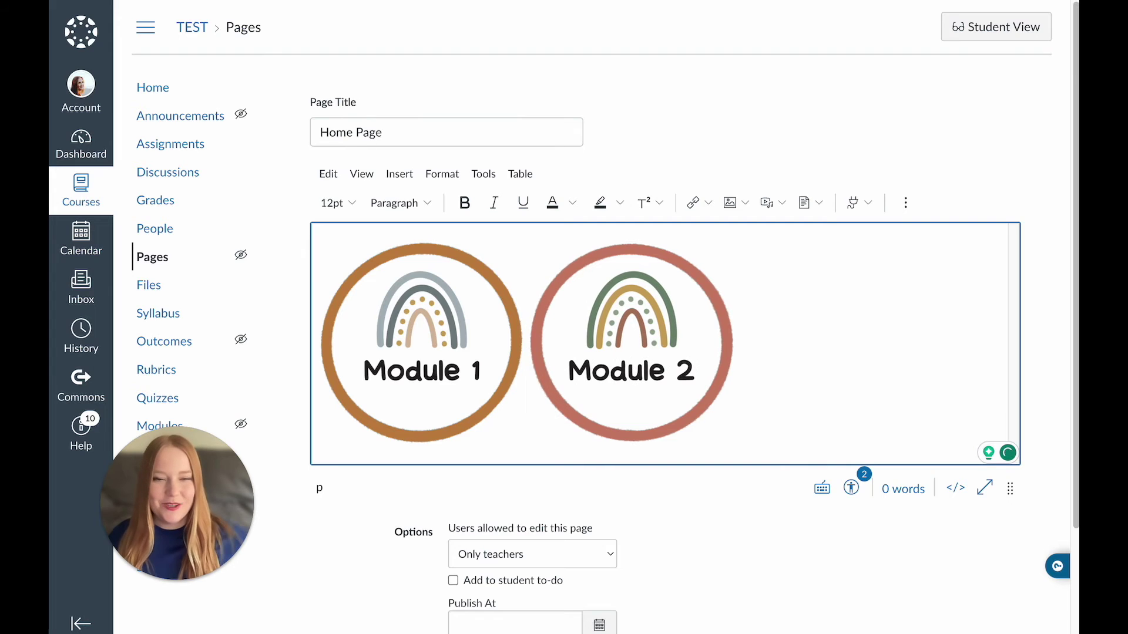
Center-align the line holding the Module 1 and Module 2 images on the Home Page.
left_click(836, 354)
left_click(905, 202)
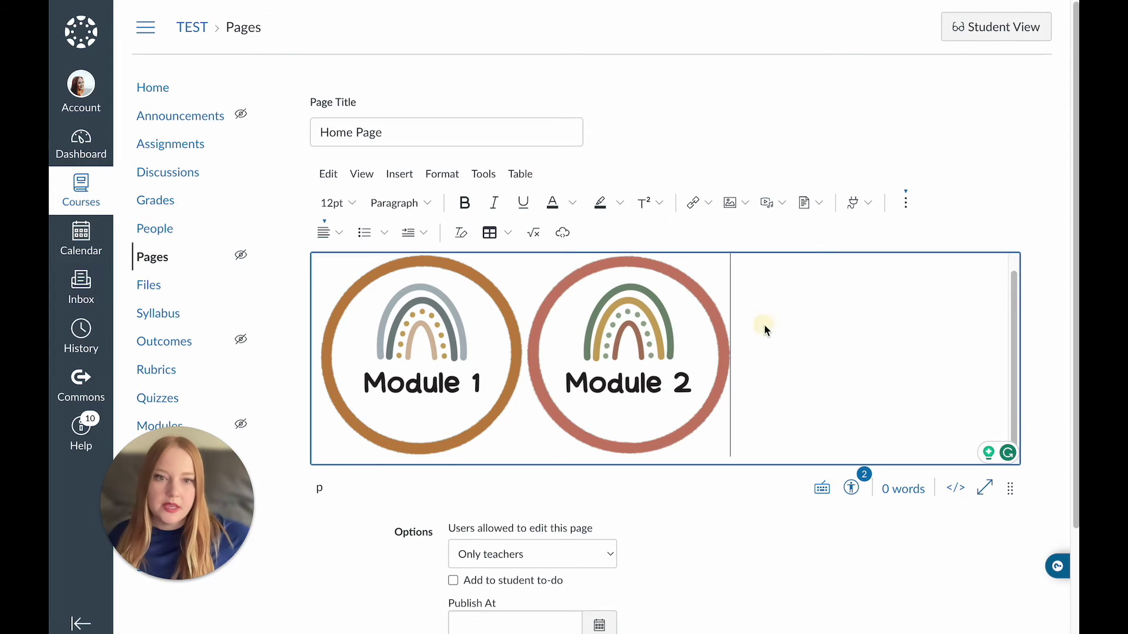
left_click(770, 355)
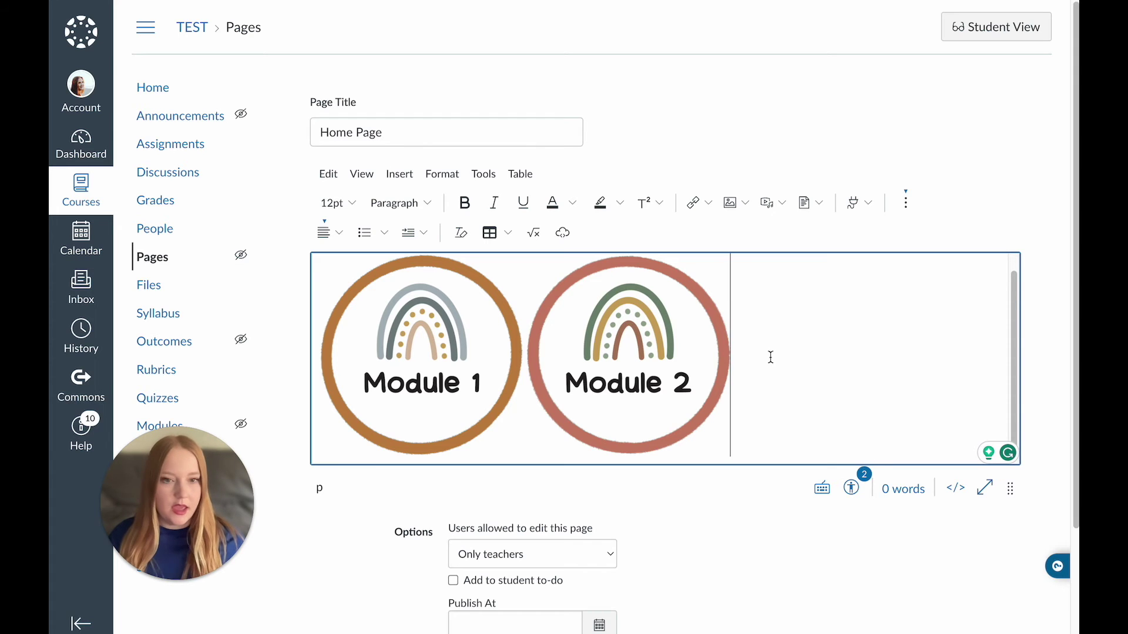
key("Left")
key("Left")
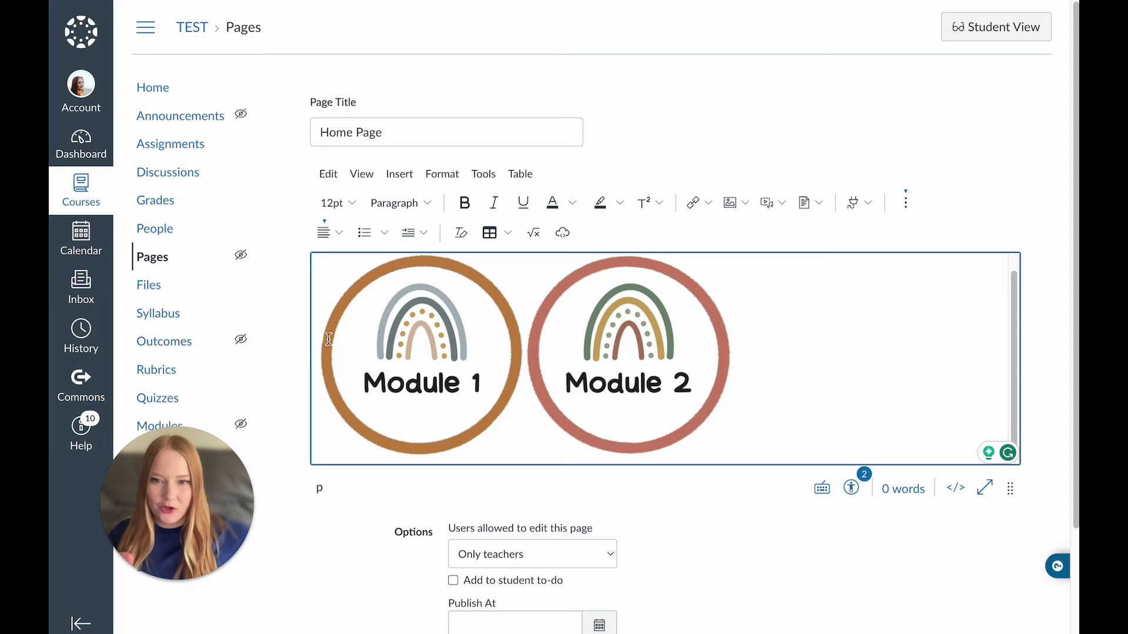
left_click(338, 232)
left_click(355, 285)
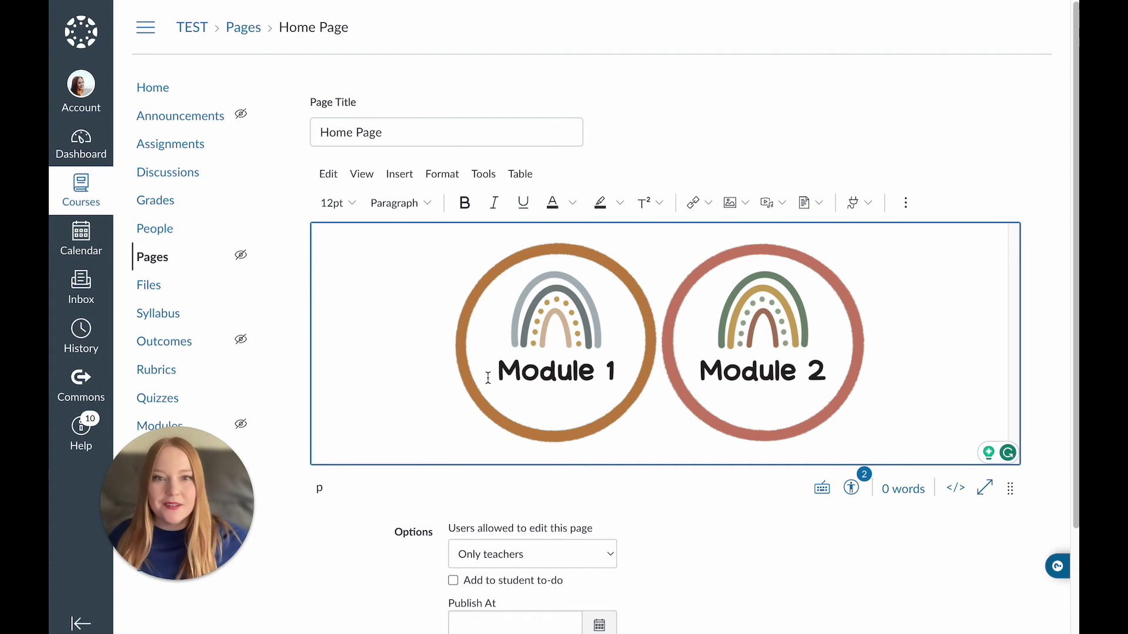
Link the Module 1 image to the Module 1 course module.
left_click(552, 358)
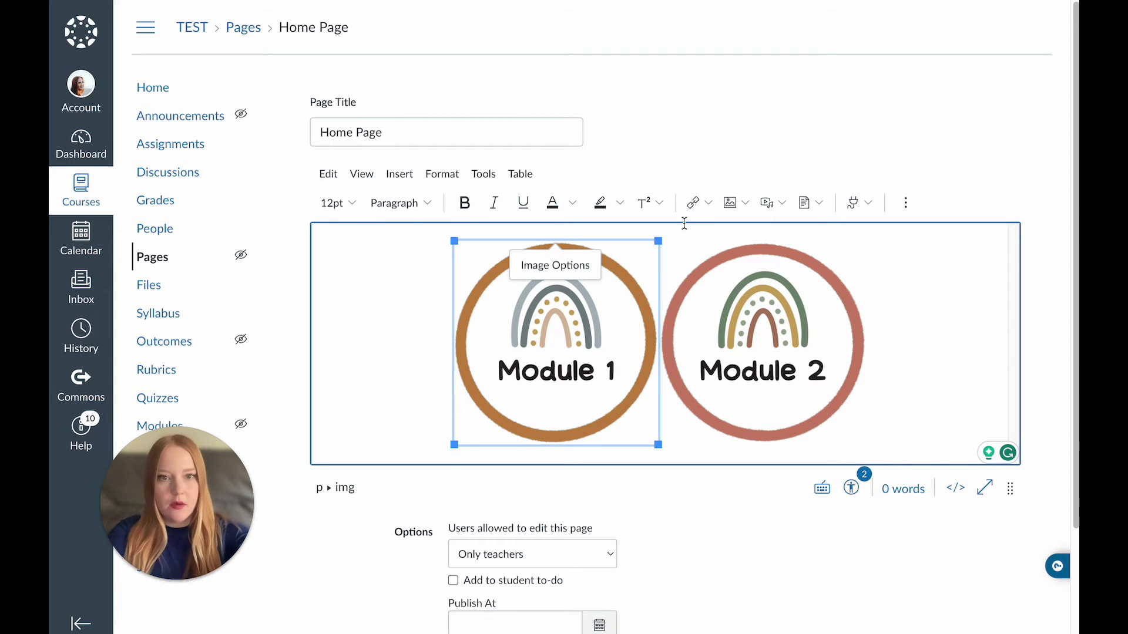
left_click(707, 206)
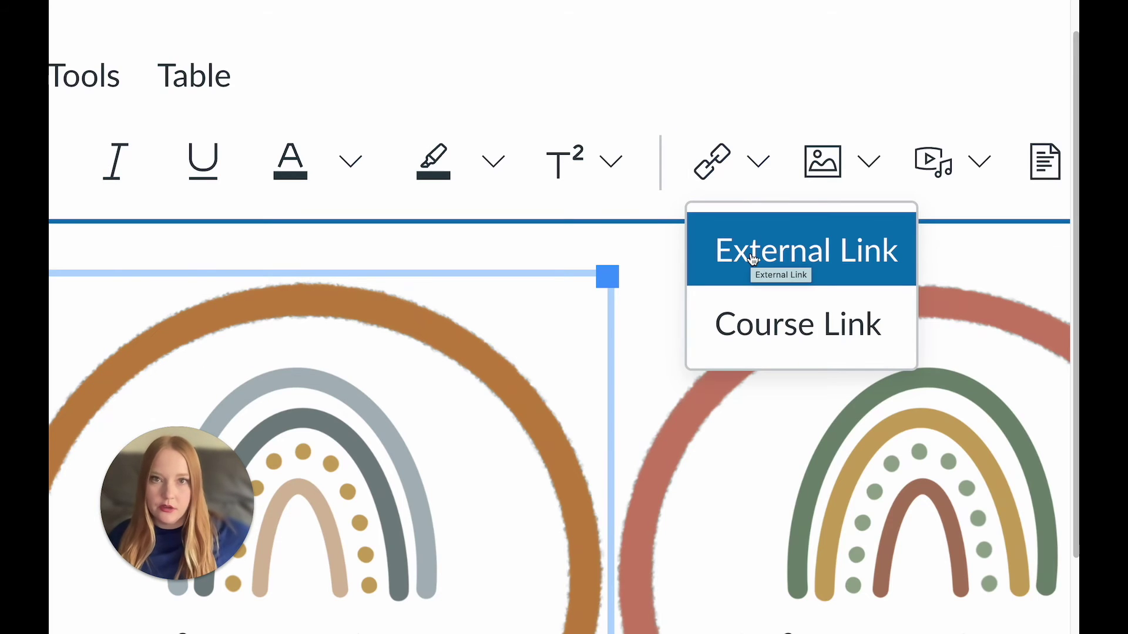
left_click(764, 324)
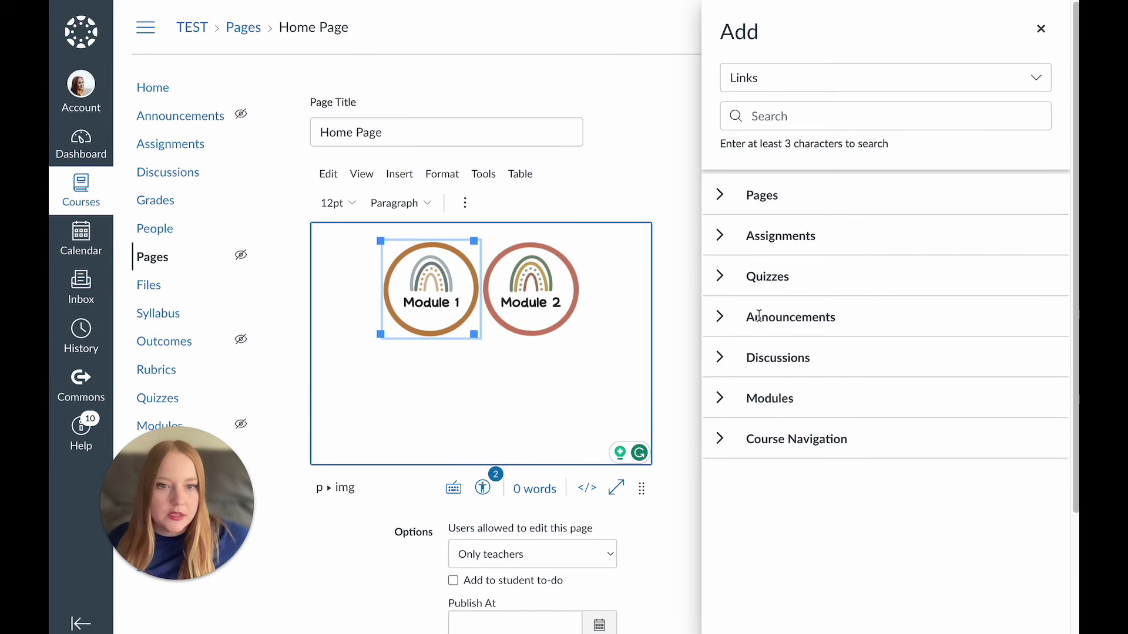
left_click(719, 398)
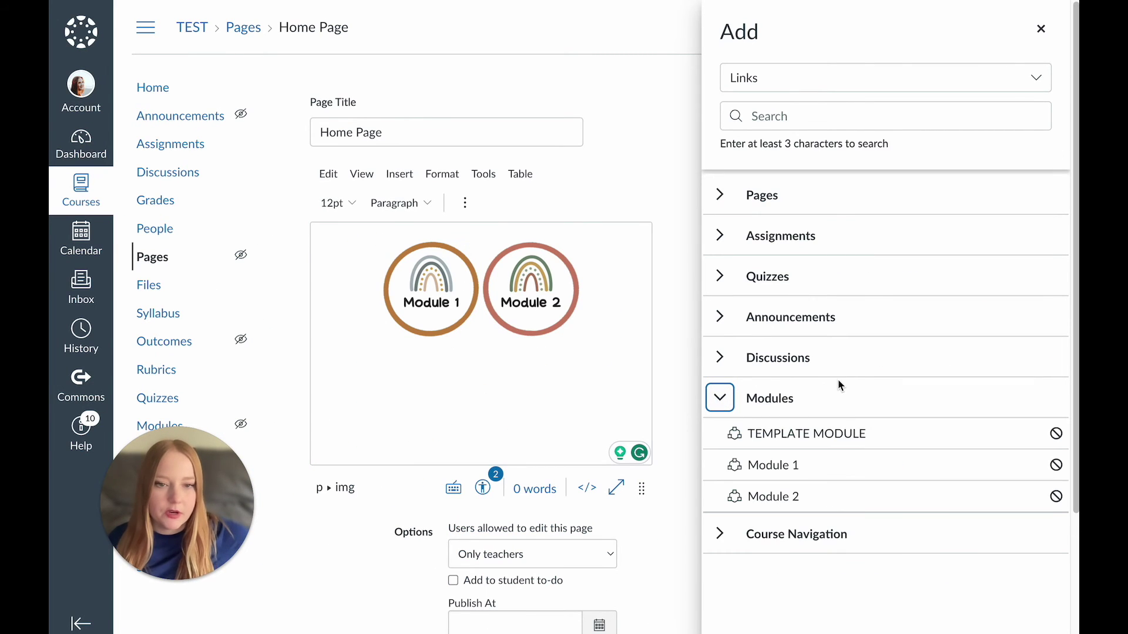
scroll(832, 411, "down", 3)
left_click(788, 464)
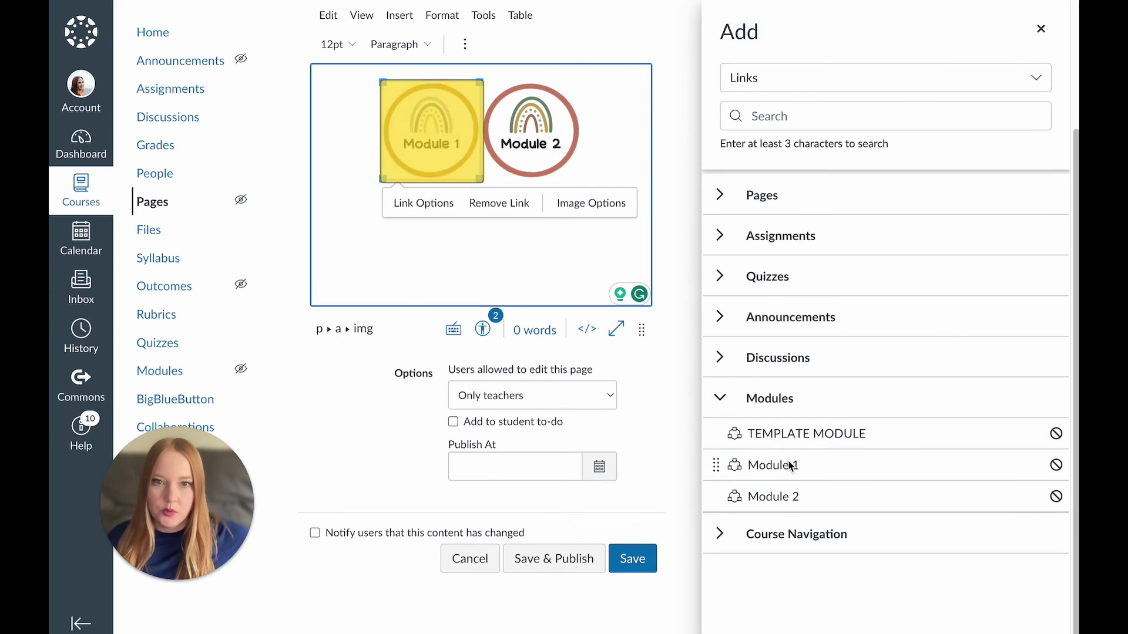
Link the Module 2 image to the Module 2 course module and save the Home Page.
left_click(529, 114)
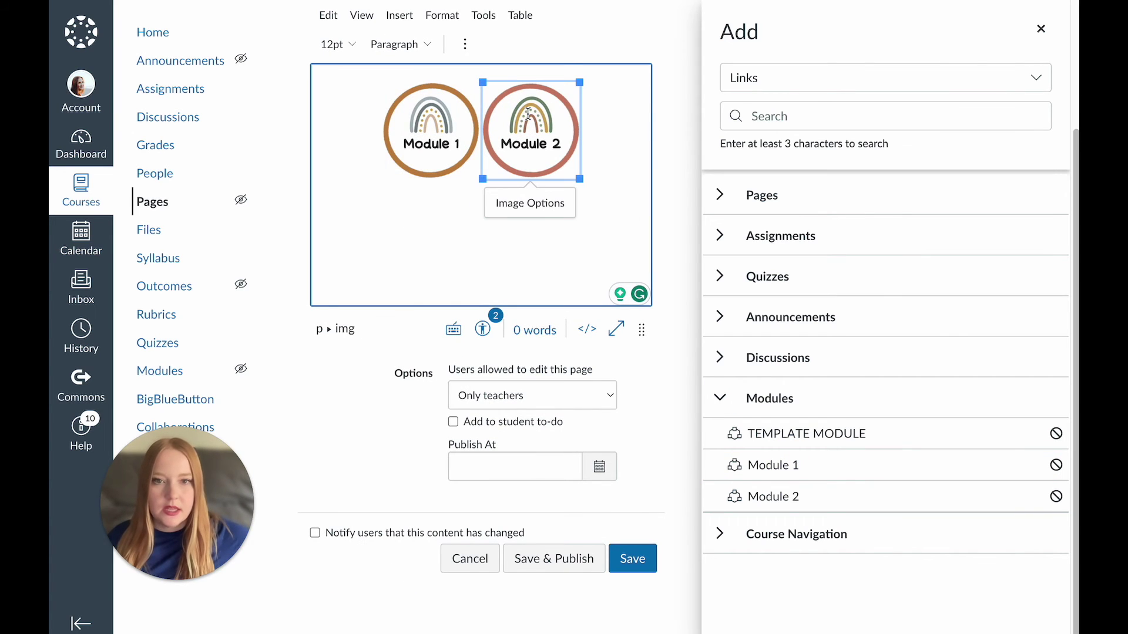
left_click(774, 496)
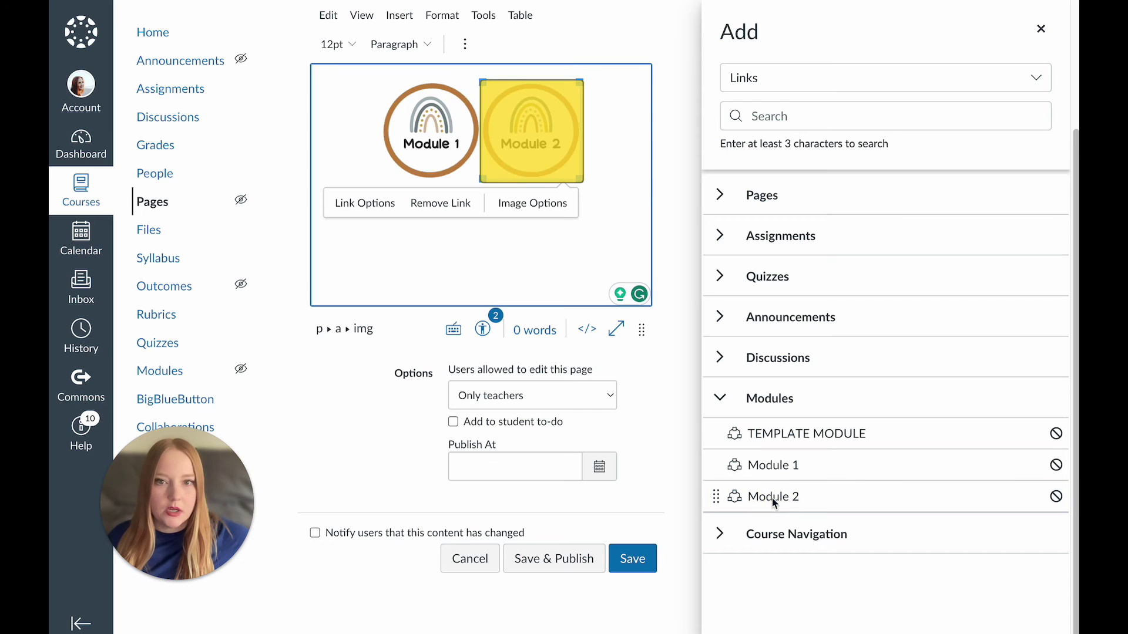
left_click(633, 565)
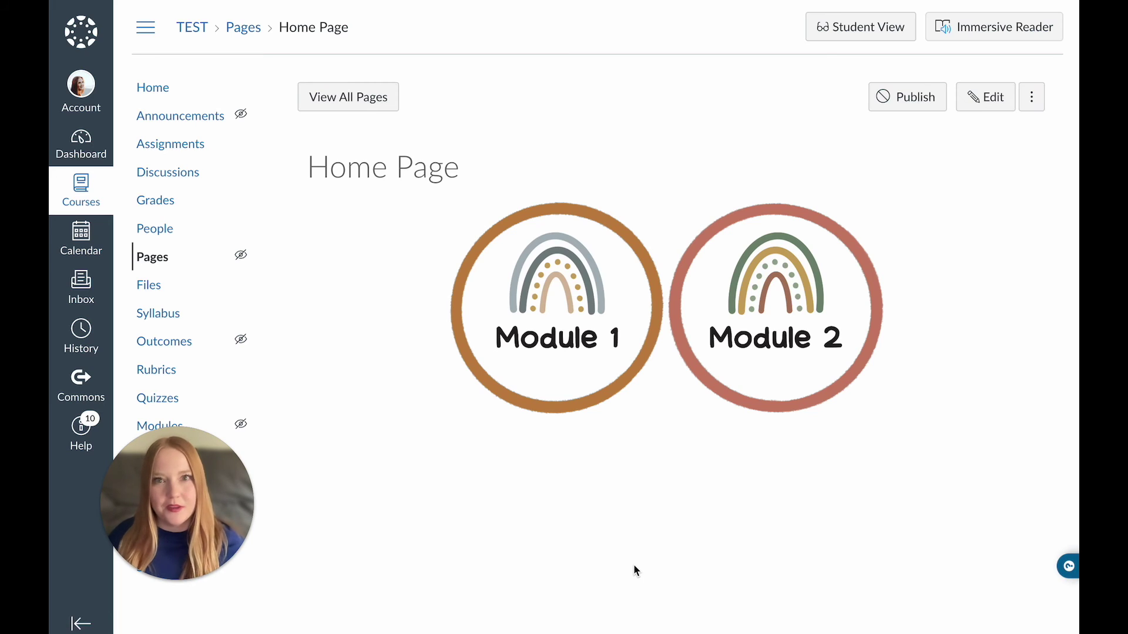
left_click(586, 301)
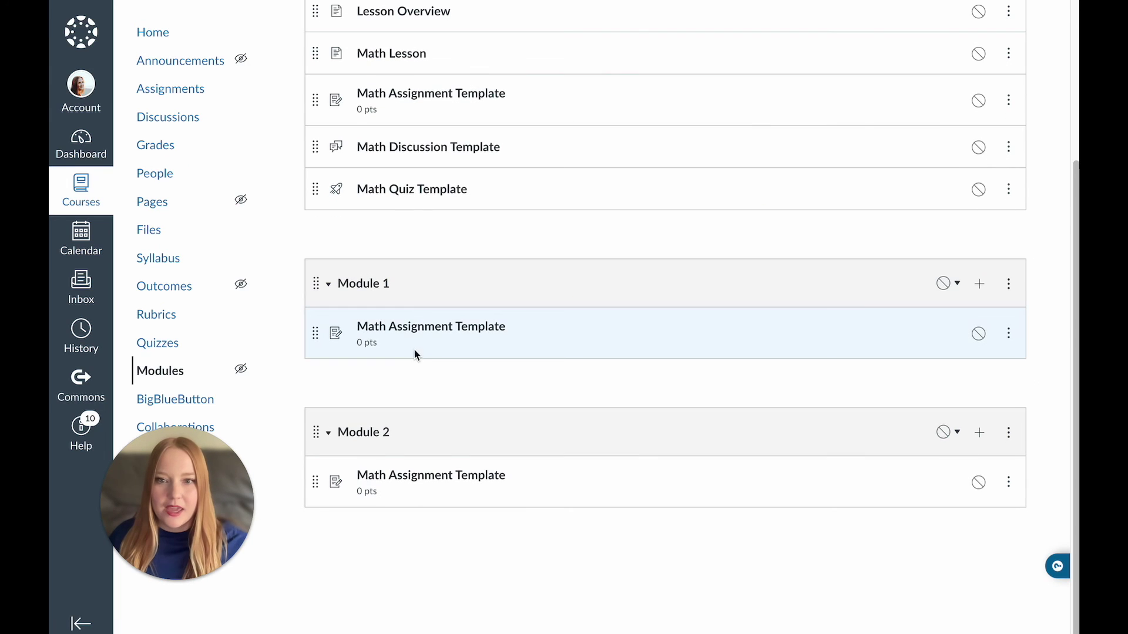
left_click(104, 8)
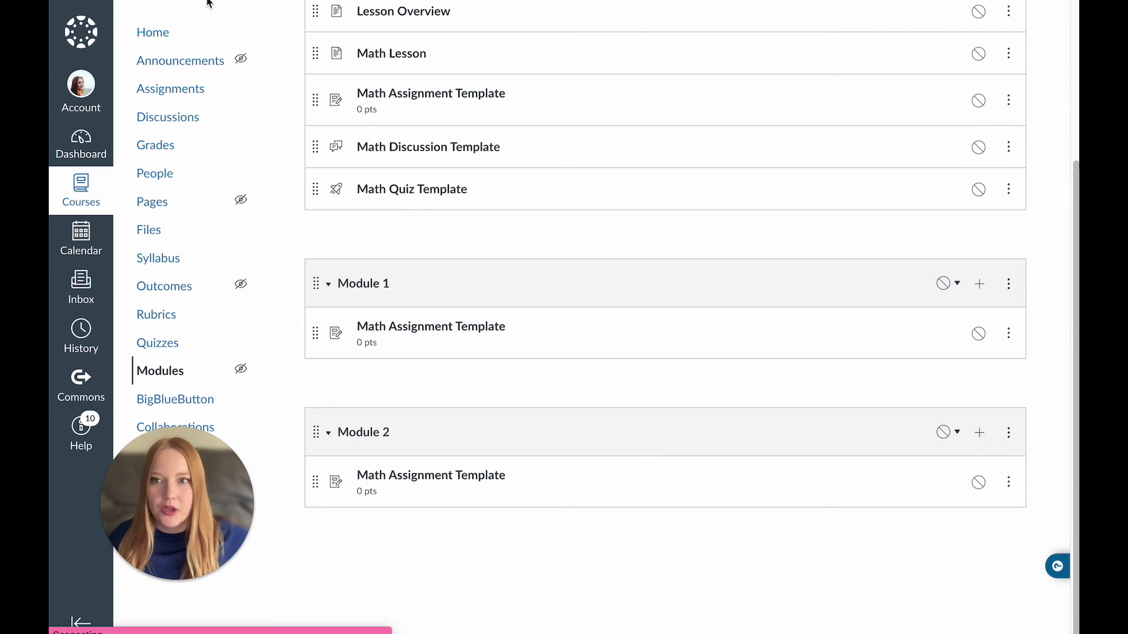
left_click(739, 322)
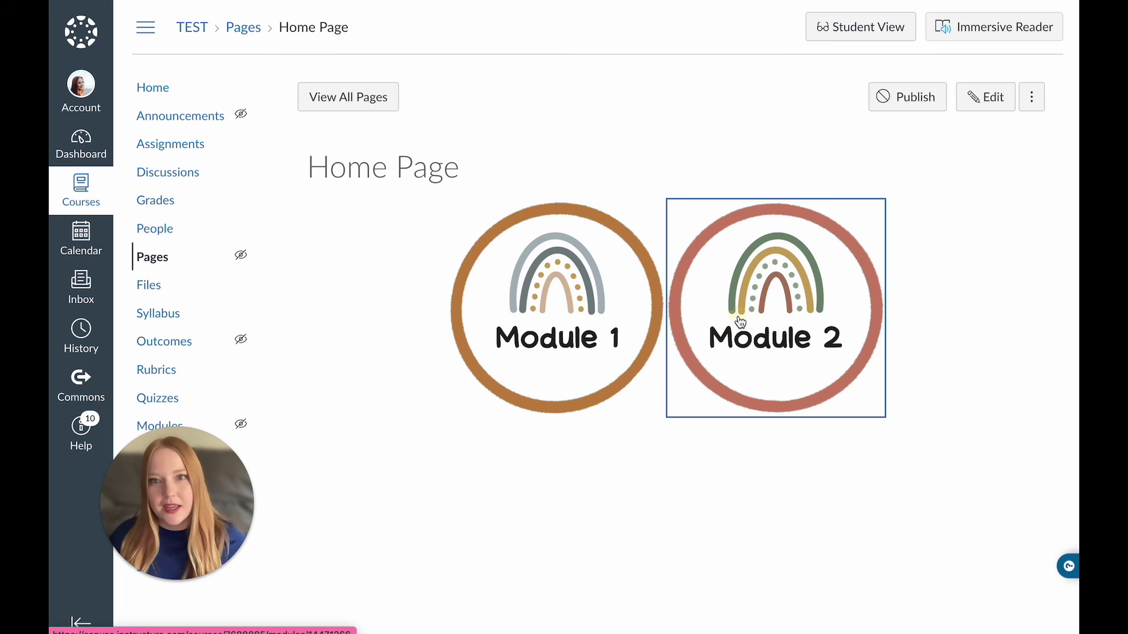